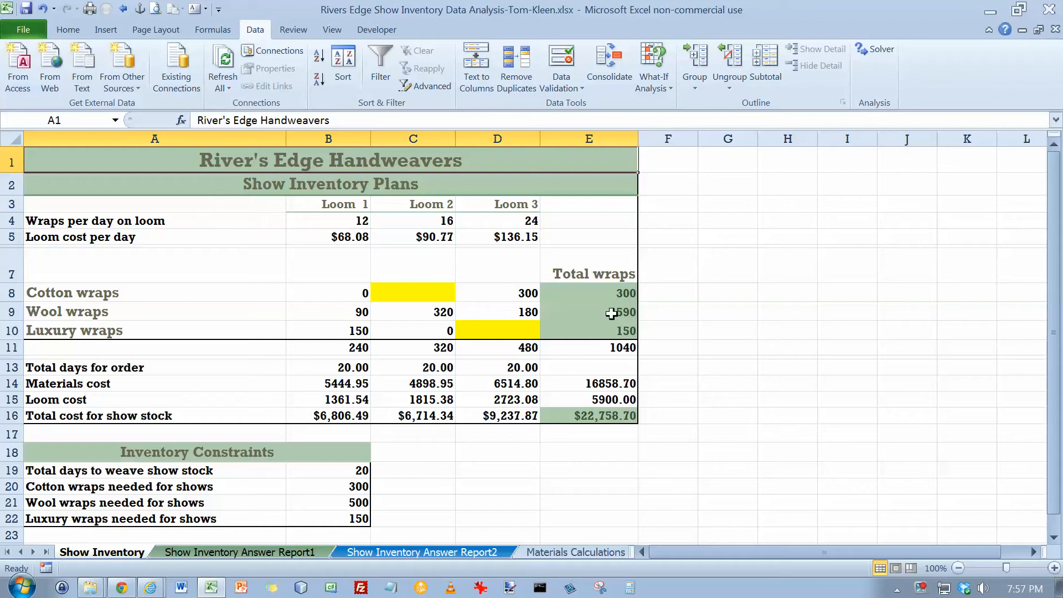
Generate a scenario summary report from the Show Inventory sheet with E8:E11 as the result cells
left_click(613, 292)
left_click_drag(612, 294, 612, 347)
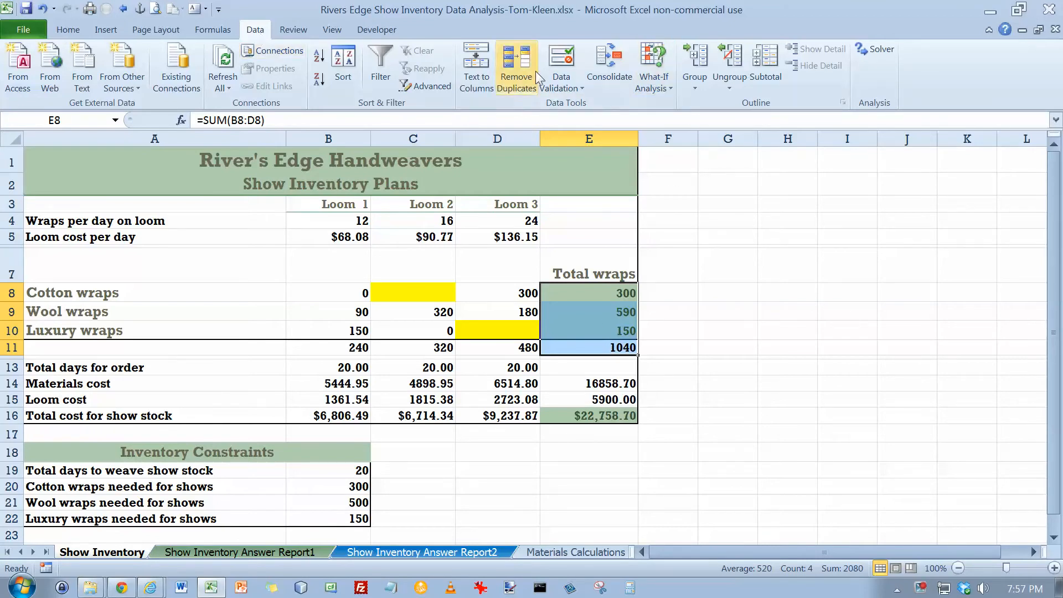
left_click(654, 72)
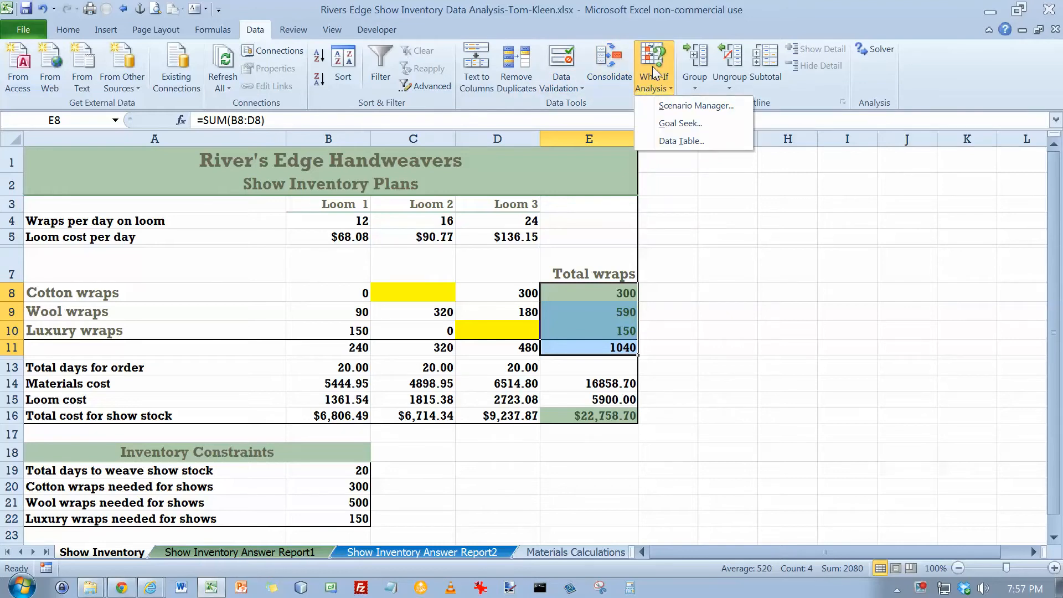
left_click(686, 106)
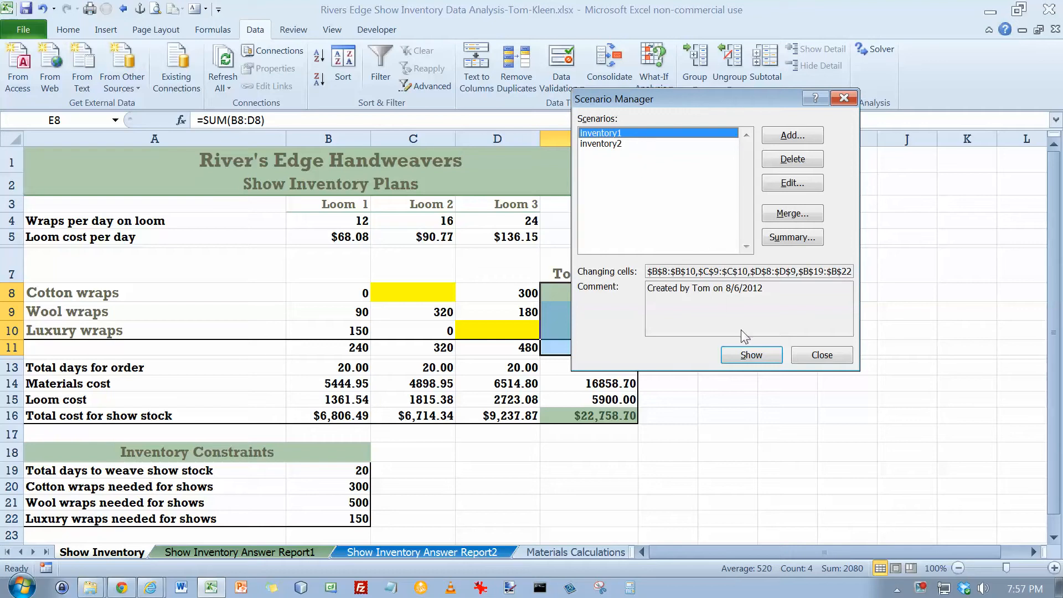
left_click(792, 242)
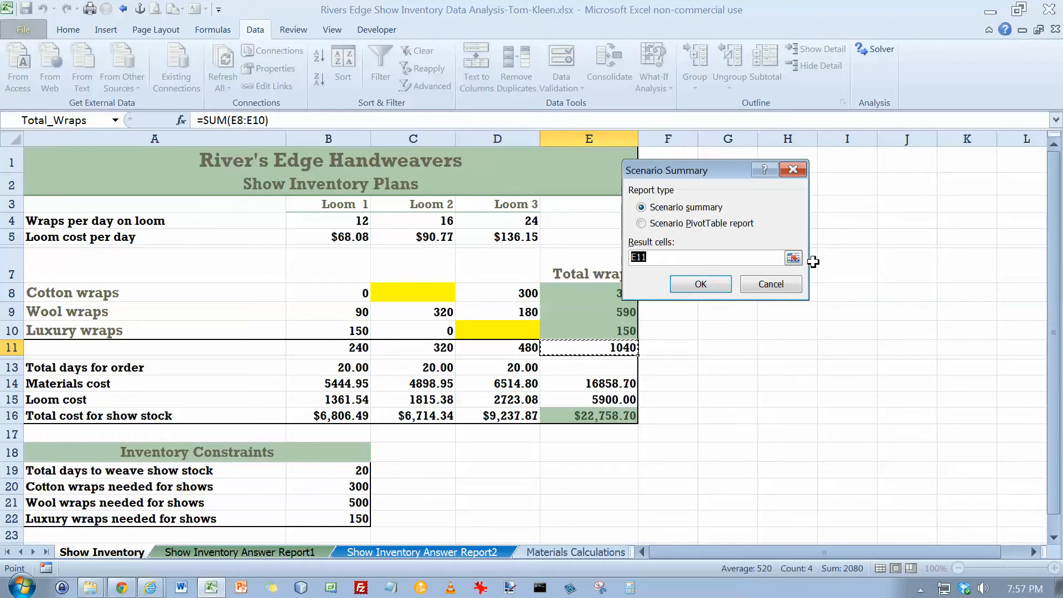
left_click(793, 257)
left_click_drag(617, 293, 617, 346)
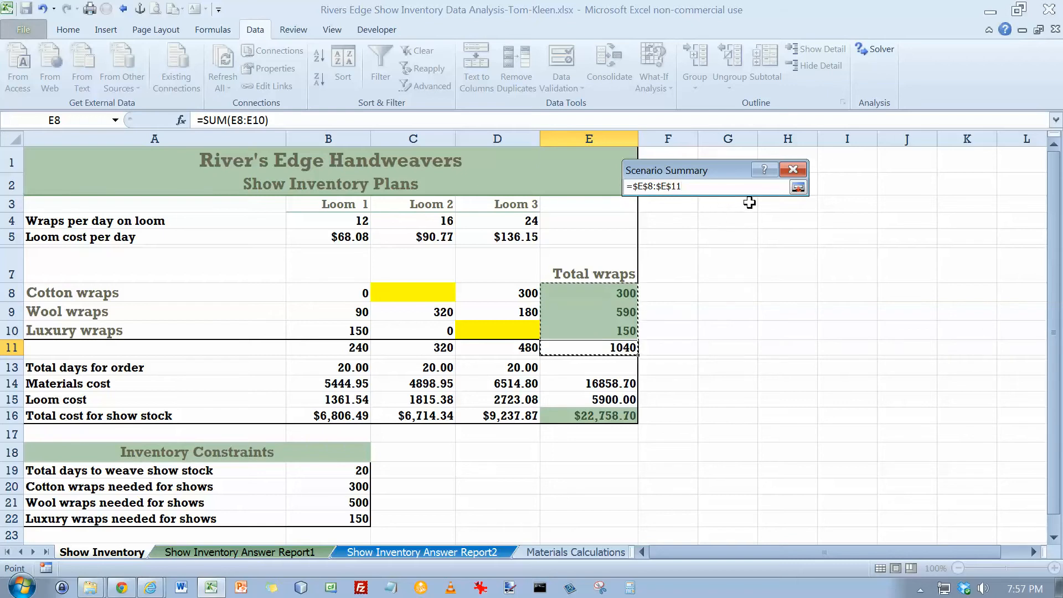
left_click(798, 189)
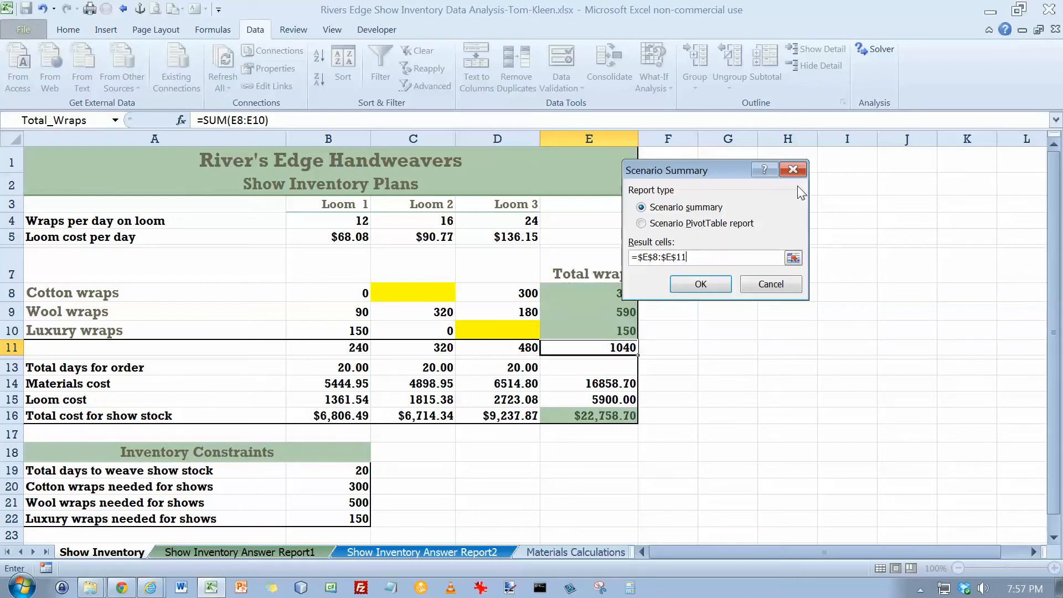
left_click(694, 285)
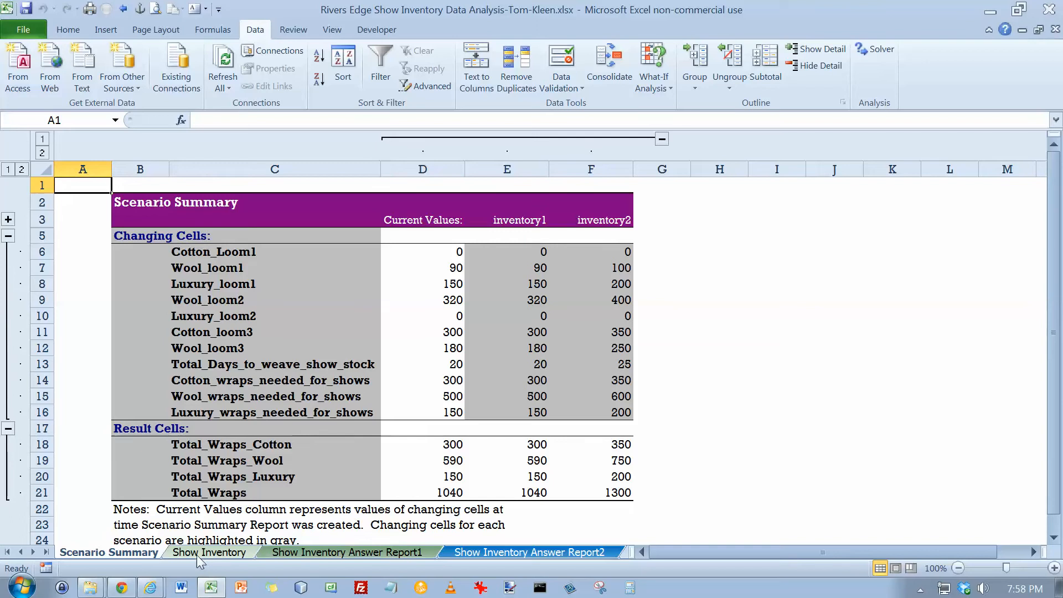
Rename the new Scenario Summary sheet as Inventory Scenario Summary
double_click(110, 552)
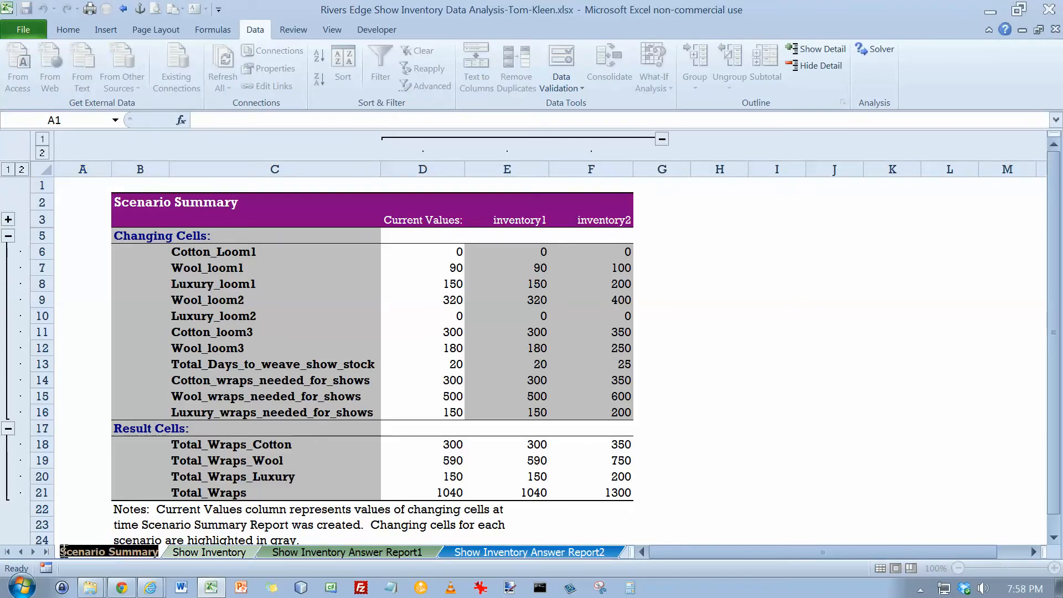
key("Return")
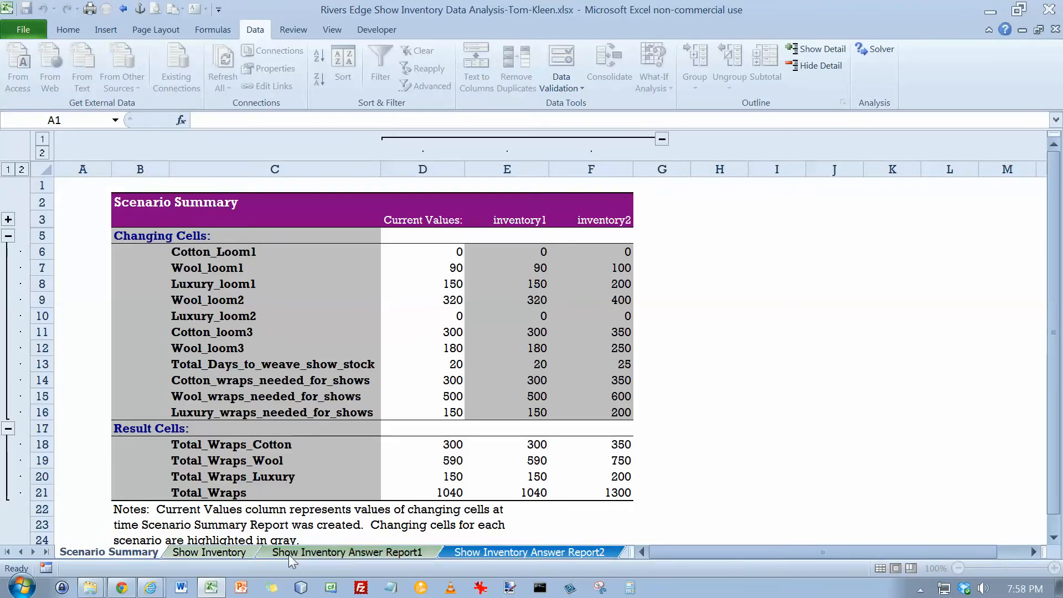
type("Inventory")
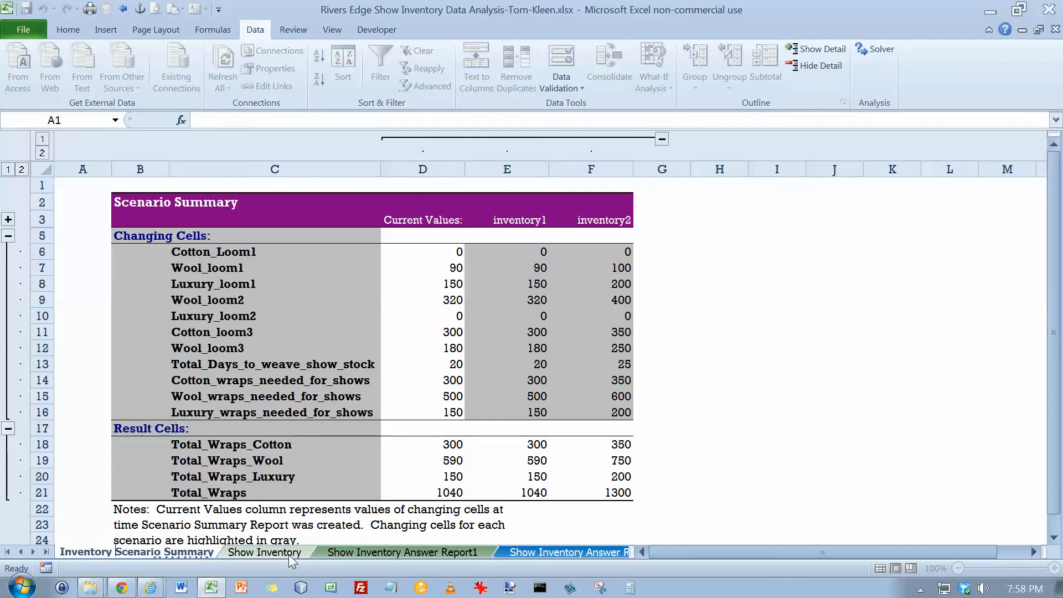
key("Return")
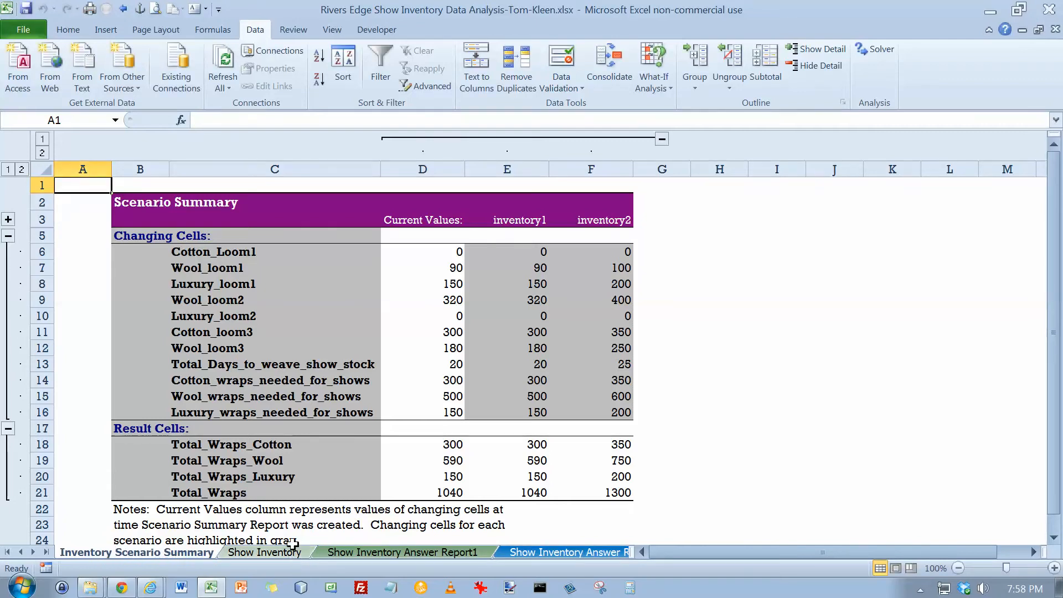
Color the Inventory Scenario Summary sheet tab black and move the sheet directly before Materials Calculations
right_click(111, 559)
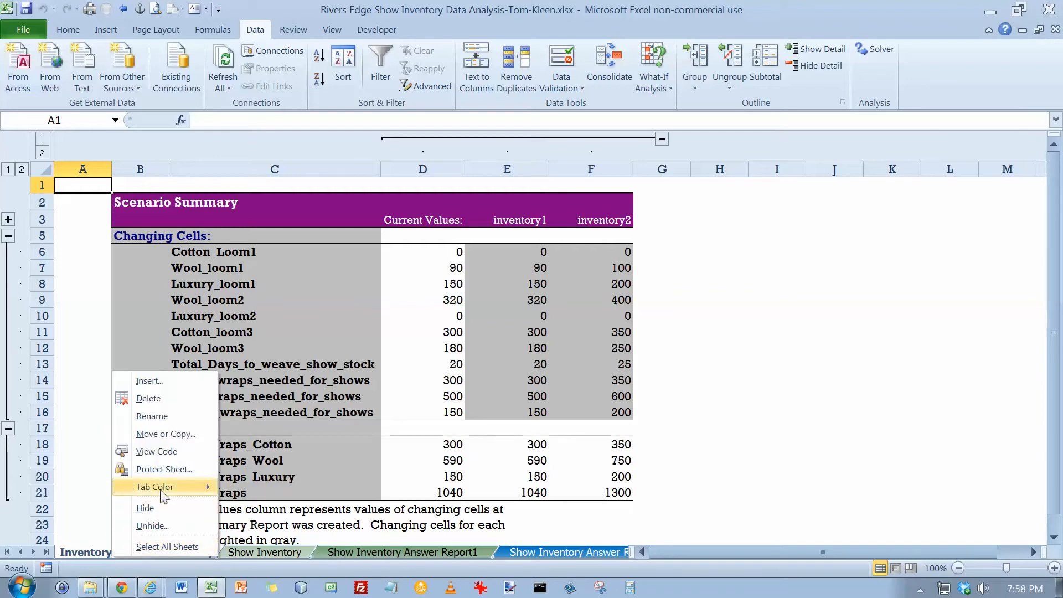
mouse_move(164, 497)
left_click(239, 446)
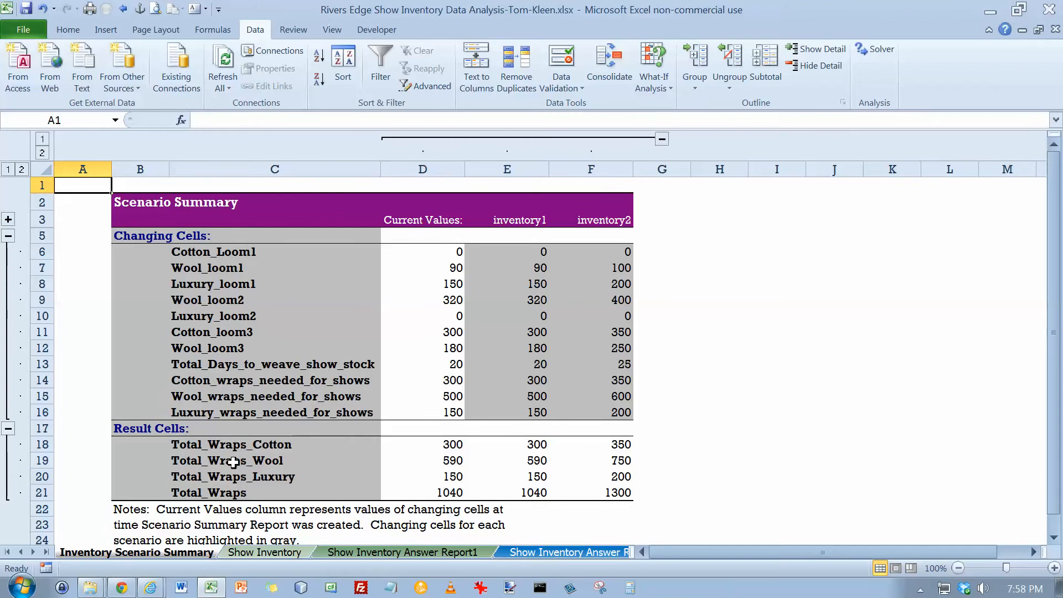
mouse_move(168, 562)
left_mouse_down()
mouse_move(623, 556)
mouse_move(453, 554)
left_mouse_up()
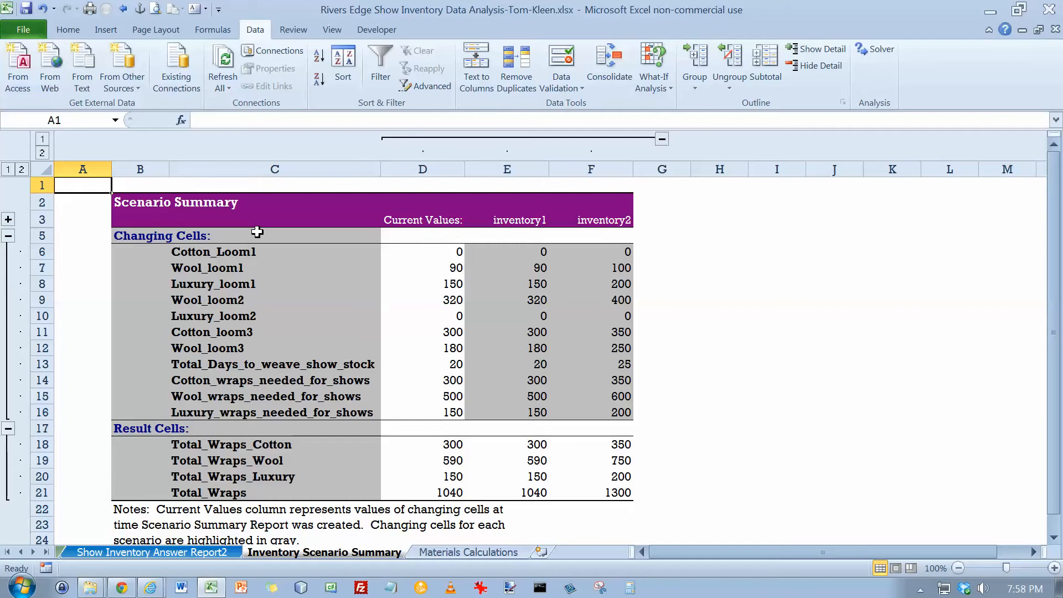
Generate a Scenario PivotTable report from the Show Inventory sheet, using E8:E11 as the result cells
left_click(21, 552)
left_click(21, 552)
left_click(103, 553)
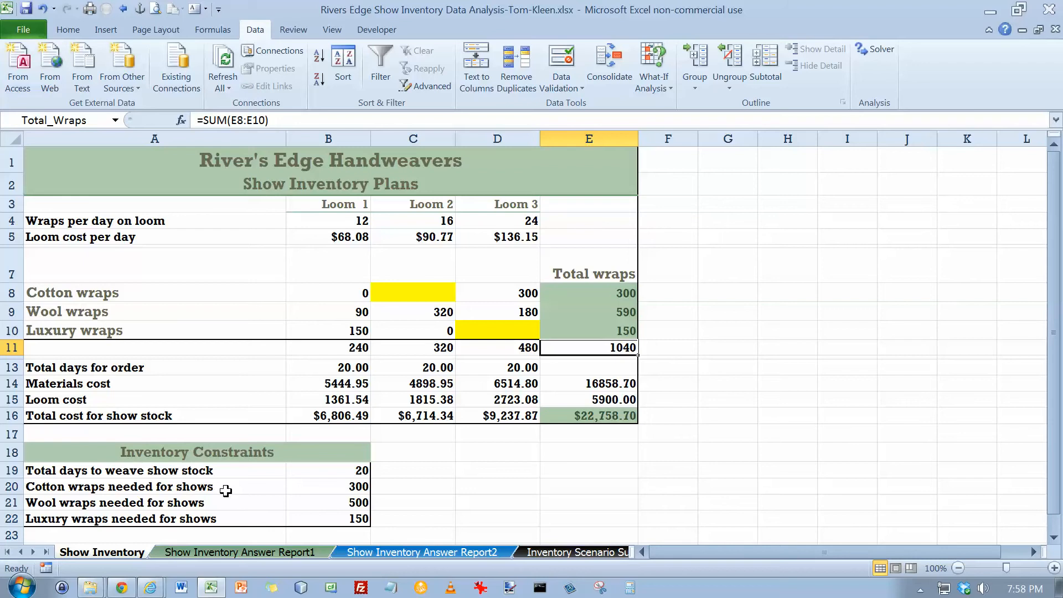
left_click(663, 77)
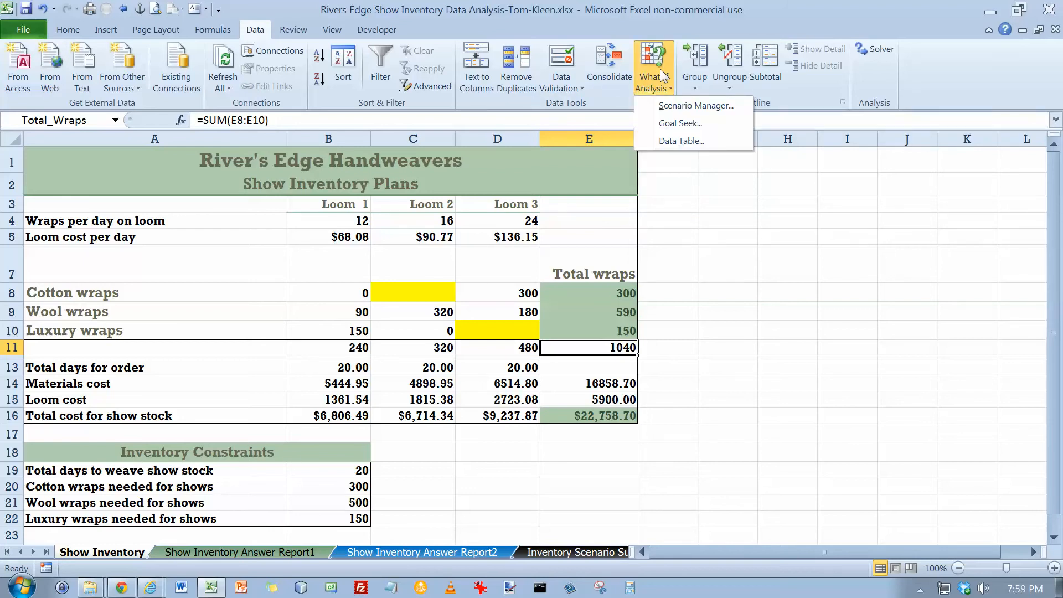
left_click(676, 102)
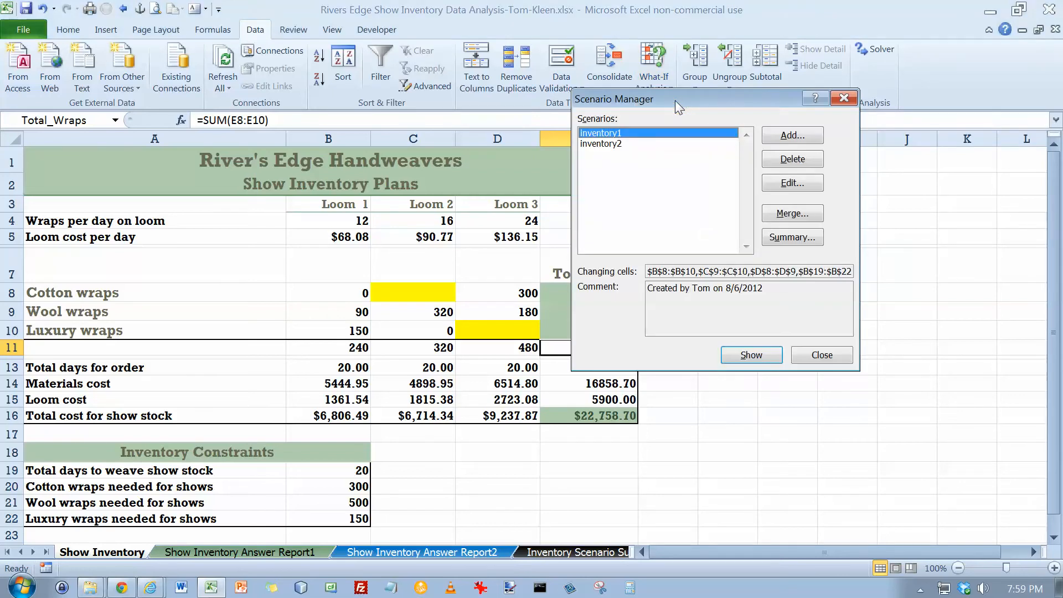
left_click(790, 238)
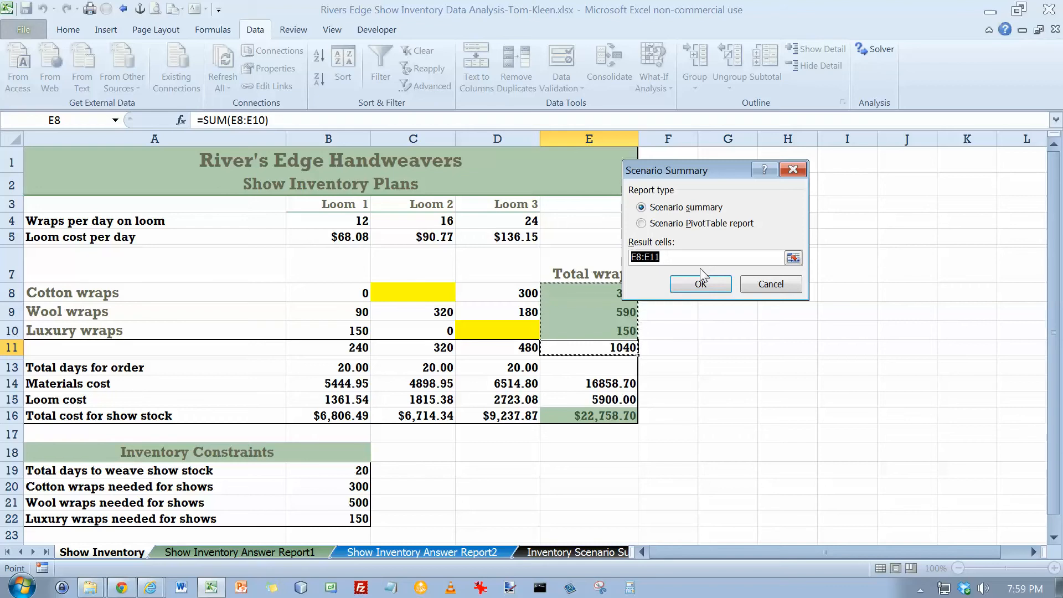
left_click(642, 223)
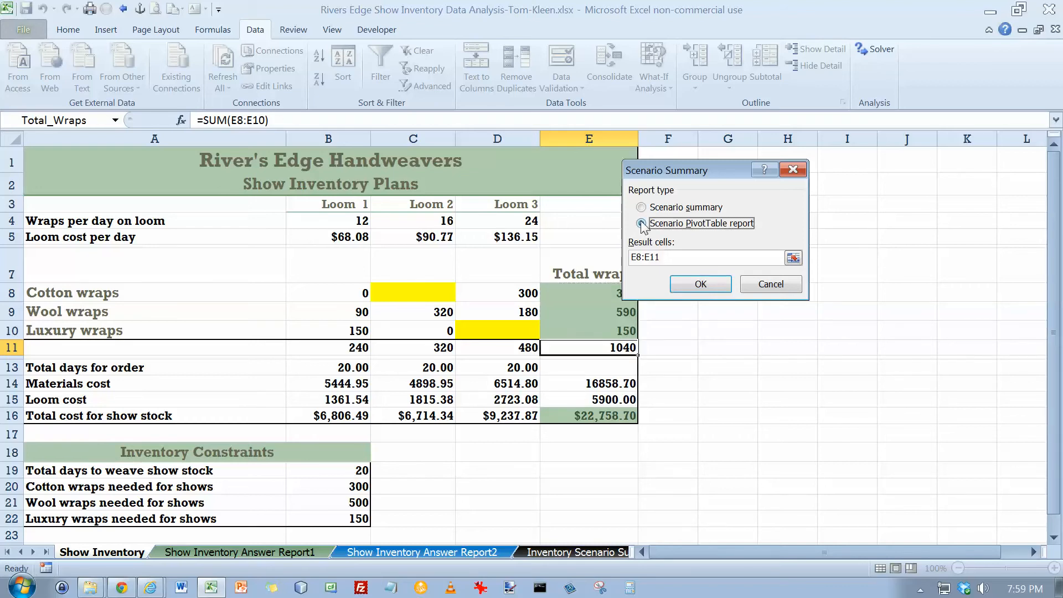
left_click(692, 282)
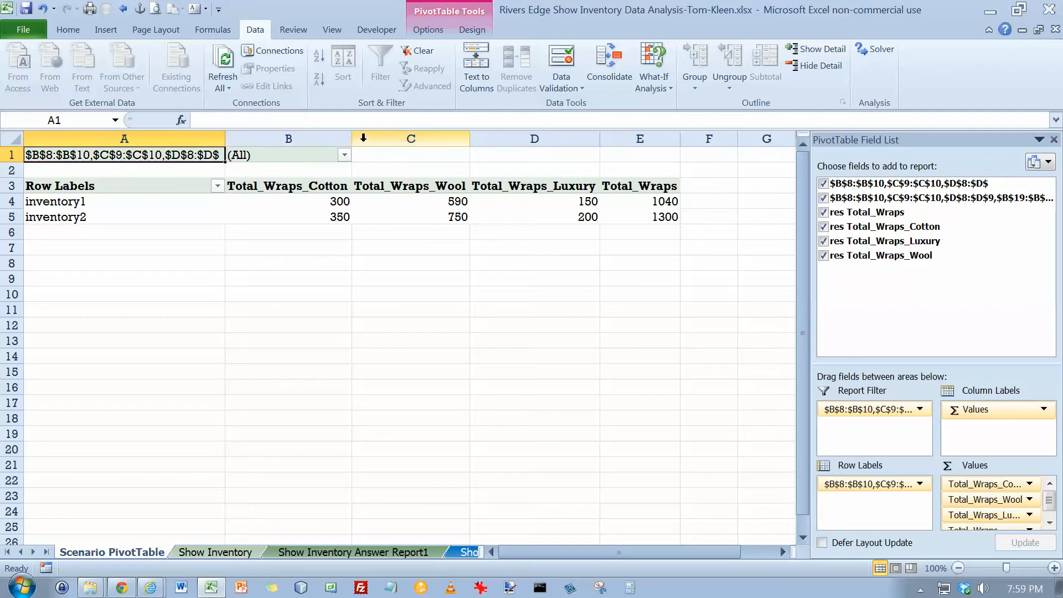
Rename the new Scenario PivotTable sheet as Inventory Scenario PivotTable
mouse_move(340, 212)
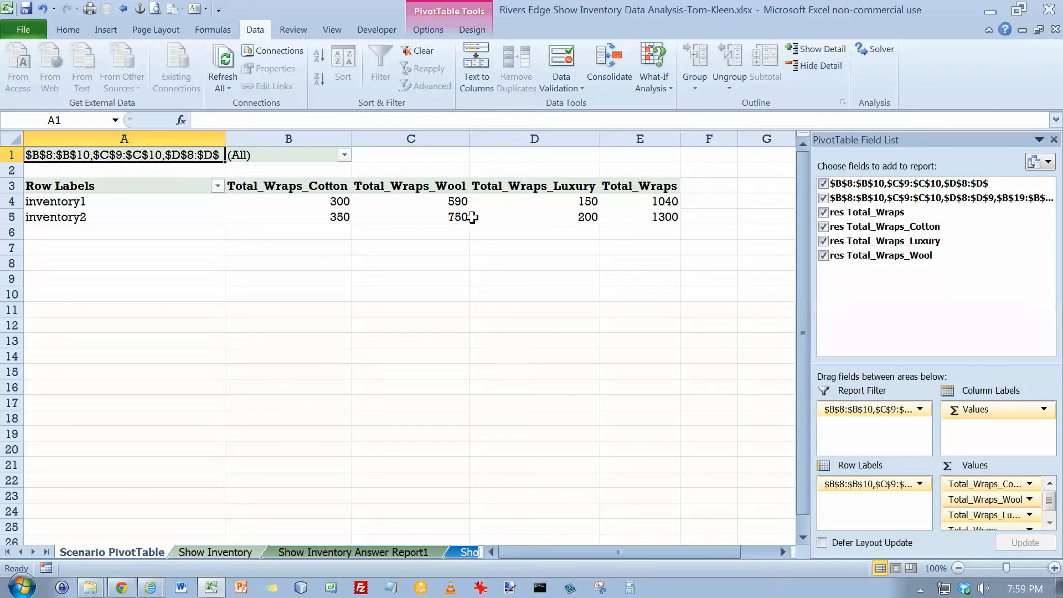
mouse_move(472, 216)
double_click(68, 553)
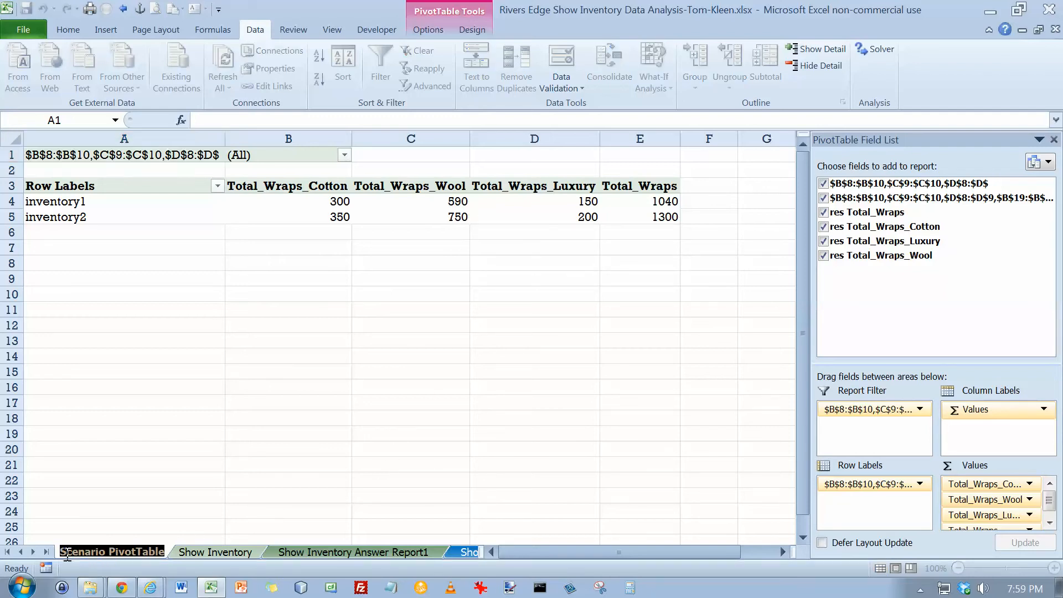
left_click(76, 552)
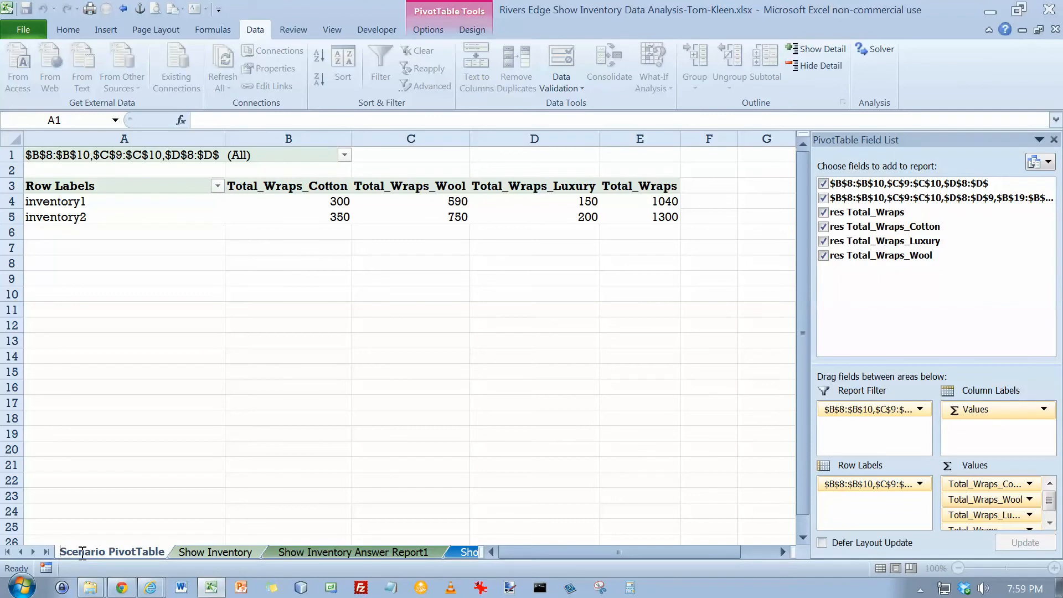
type("Inventory")
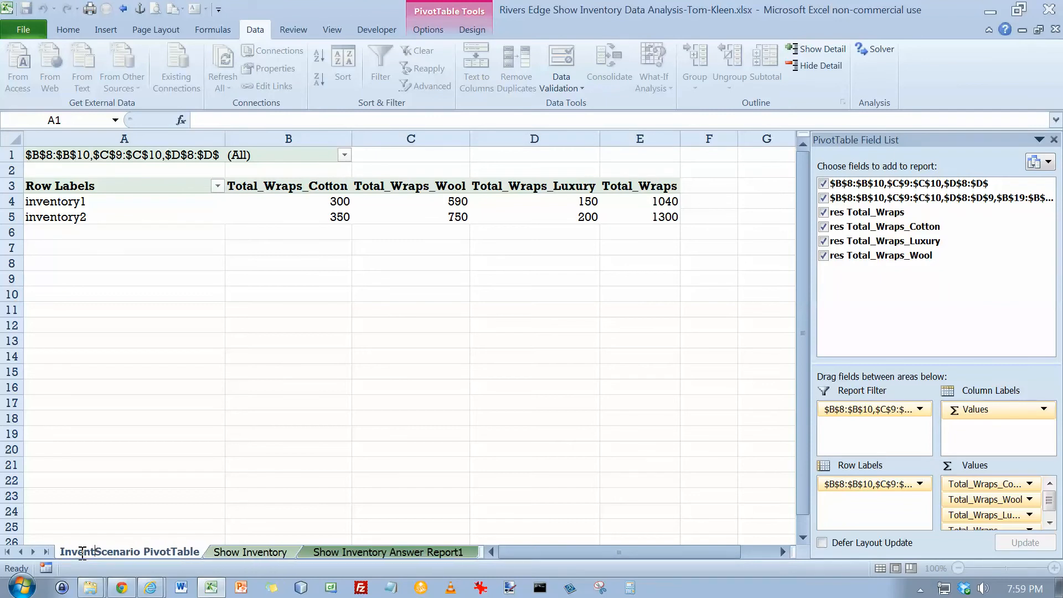
key("Return")
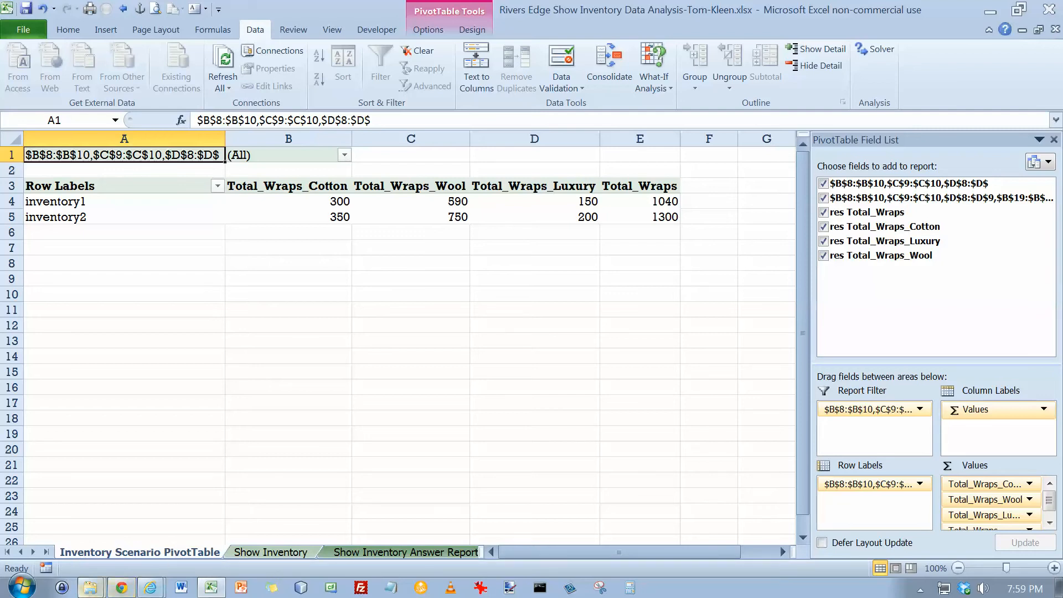
Give the Inventory Scenario PivotTable tab the pink theme color and move the sheet between Inventory Scenario Summary and Materials Calculations
right_click(166, 559)
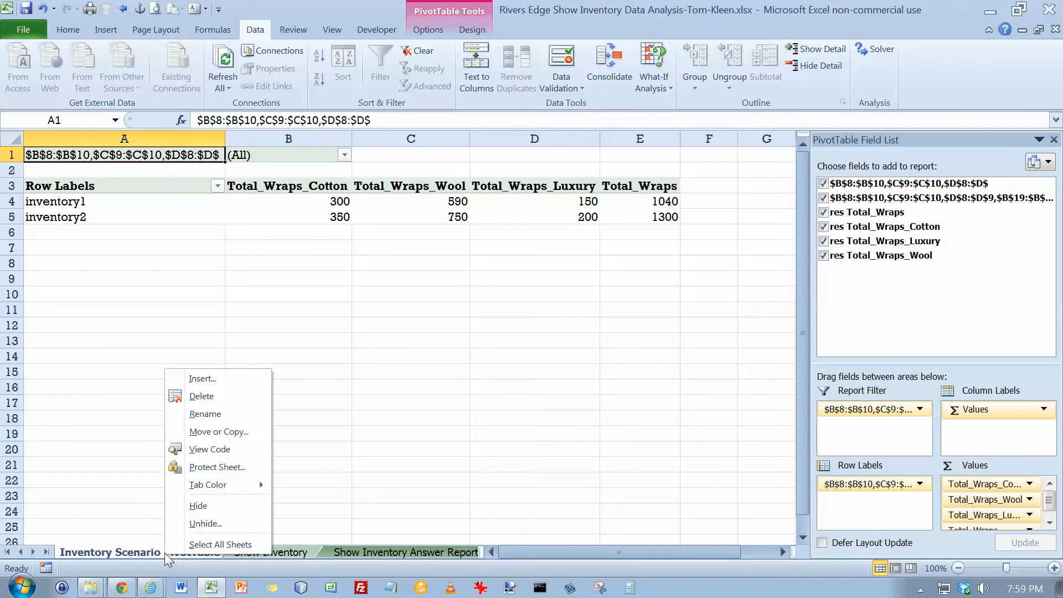
mouse_move(210, 488)
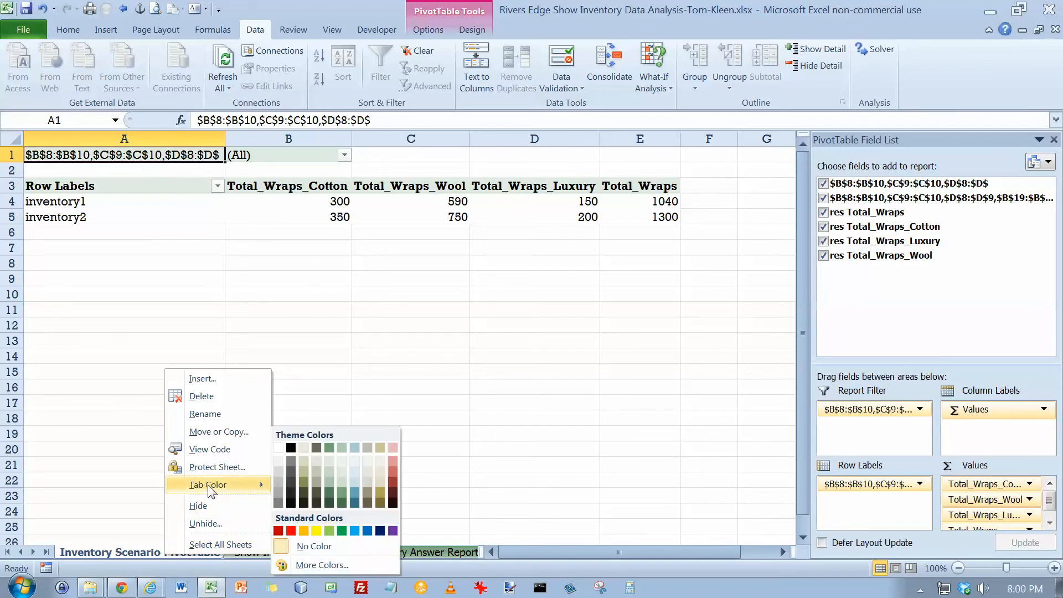
left_click(392, 450)
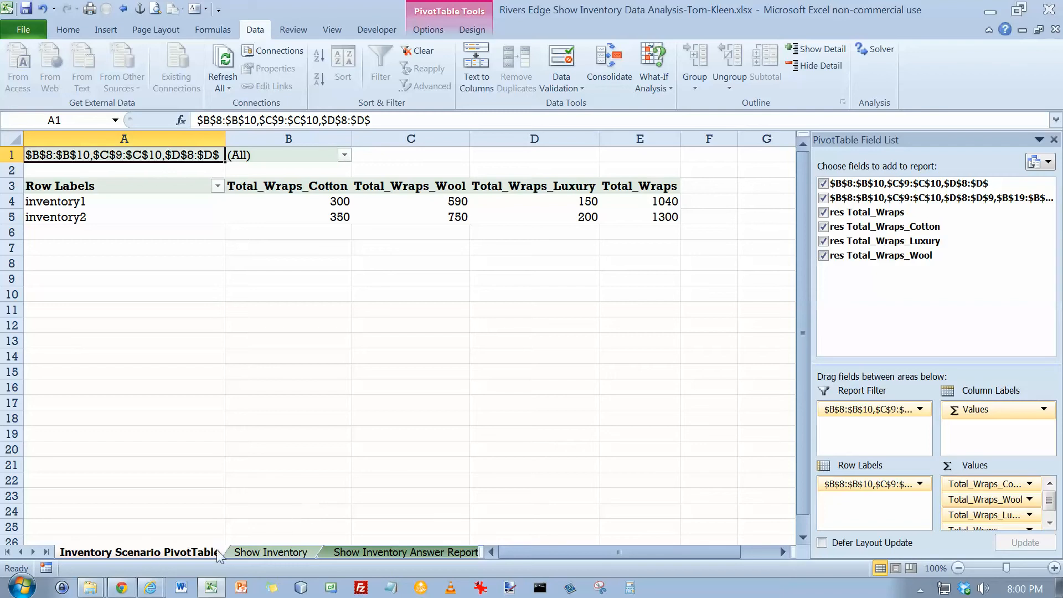
mouse_move(147, 554)
left_mouse_down()
mouse_move(540, 560)
mouse_move(245, 554)
left_mouse_up()
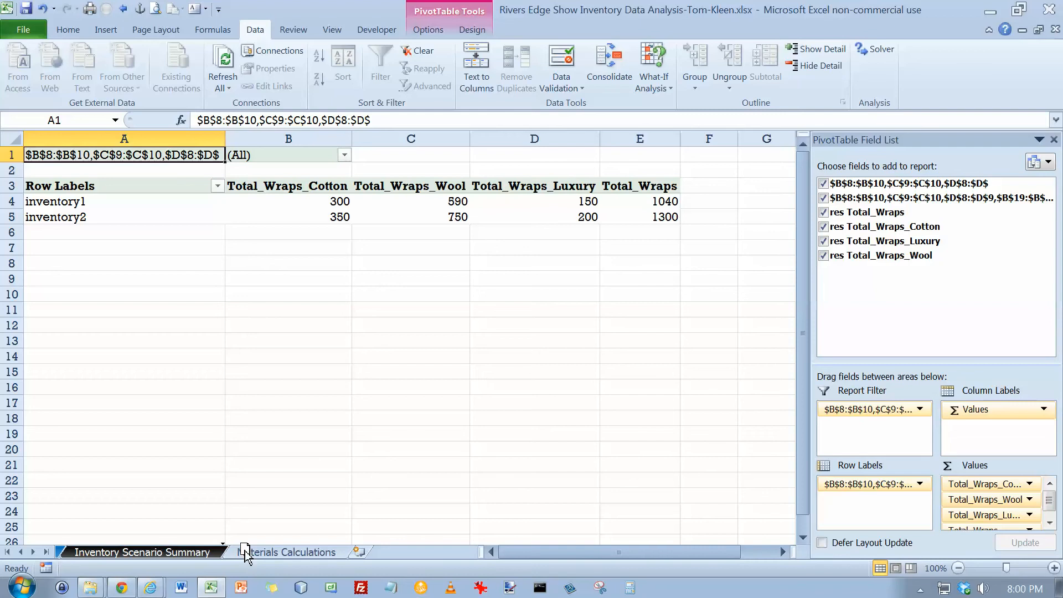
left_click_drag(245, 554, 246, 554)
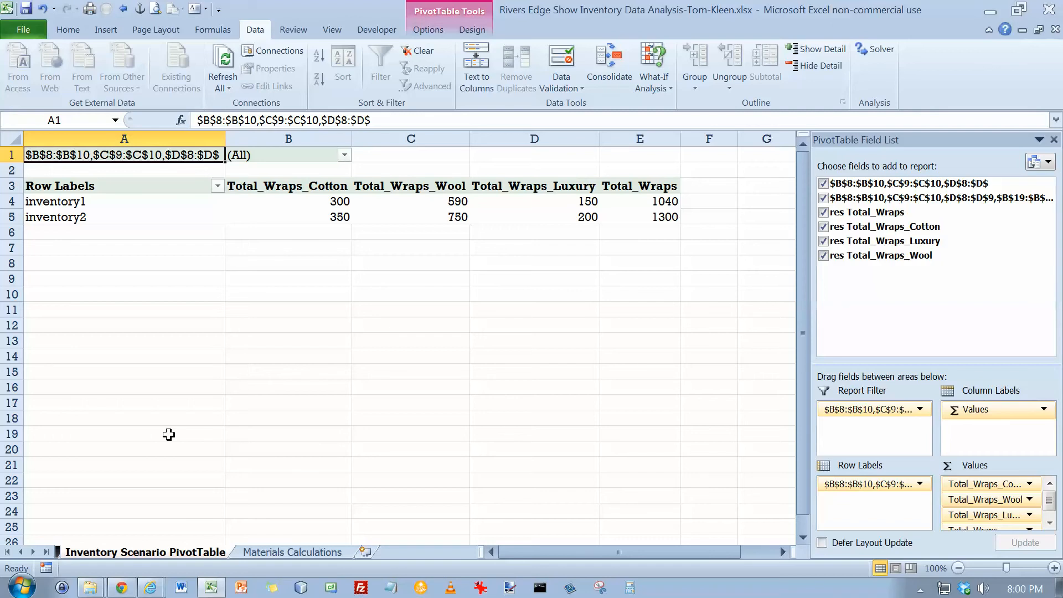
Save the workbook under a new file name, changing the title part to Rivers Edge Show Inventory Analysis2 and keeping the author-name suffix
left_click(25, 32)
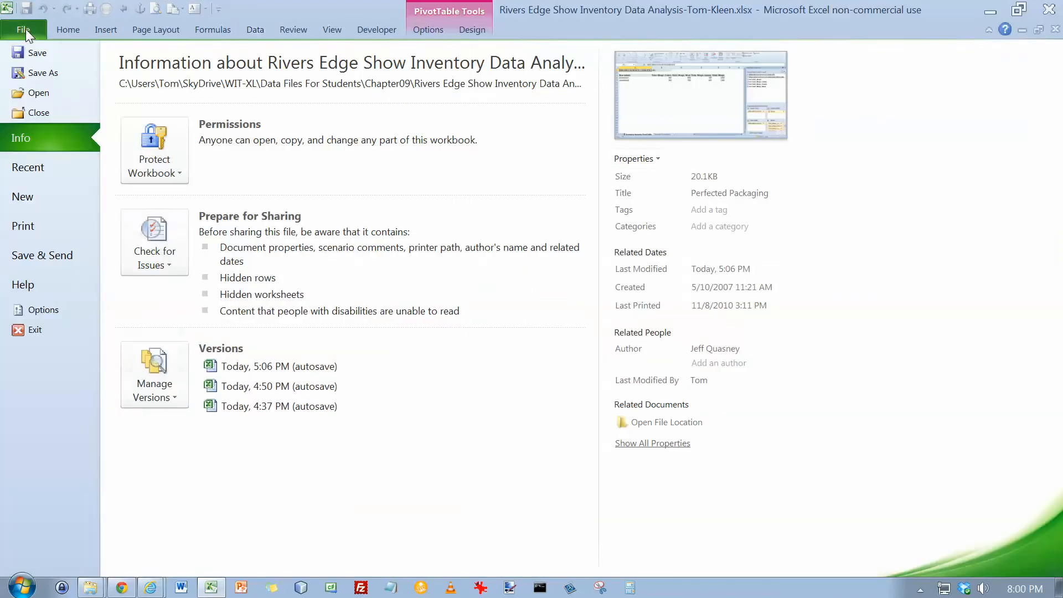
left_click(46, 73)
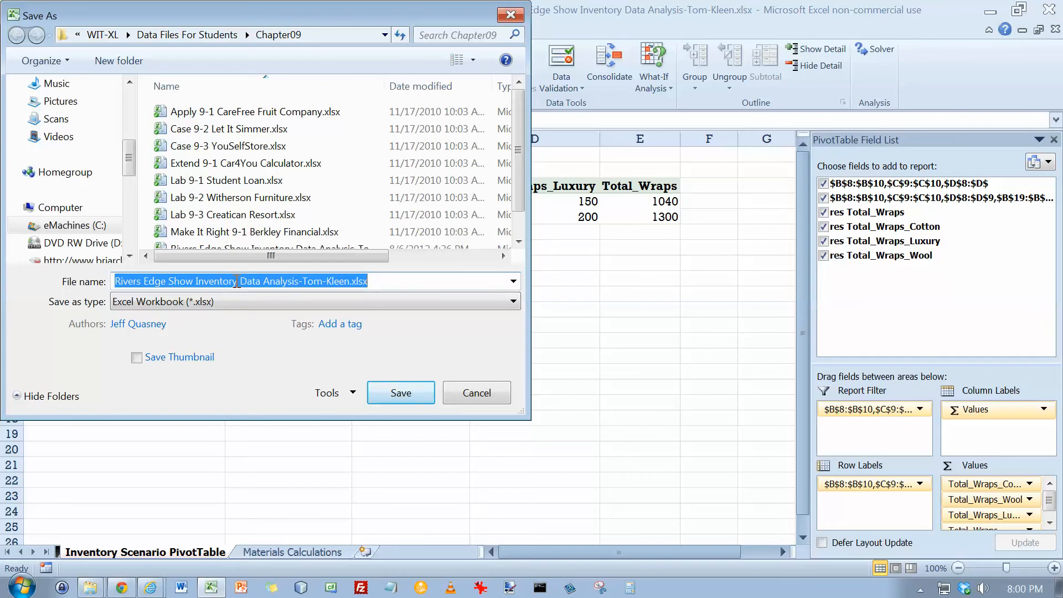
left_click(250, 282)
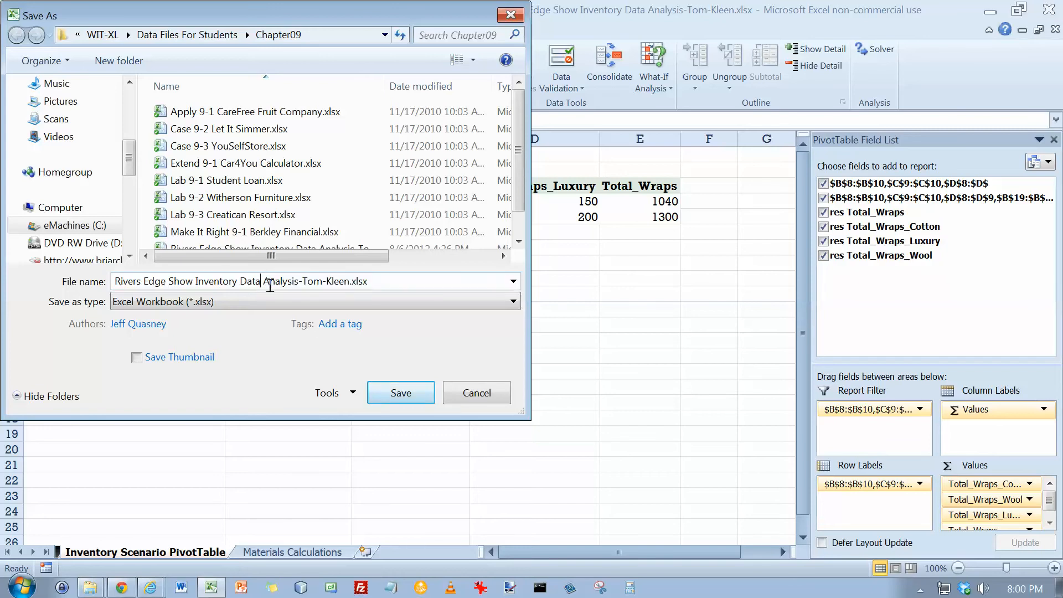
key("BackSpace")
key("BackSpace")
key("BackSpace")
key("BackSpace")
key("BackSpace")
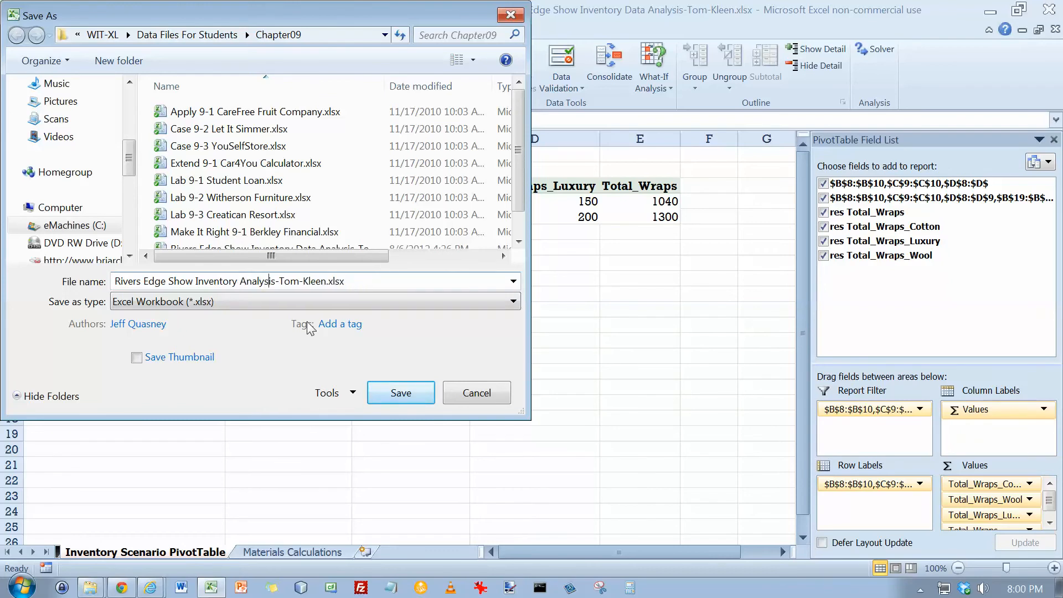
key("Right")
key("Right")
type("2")
key("Return")
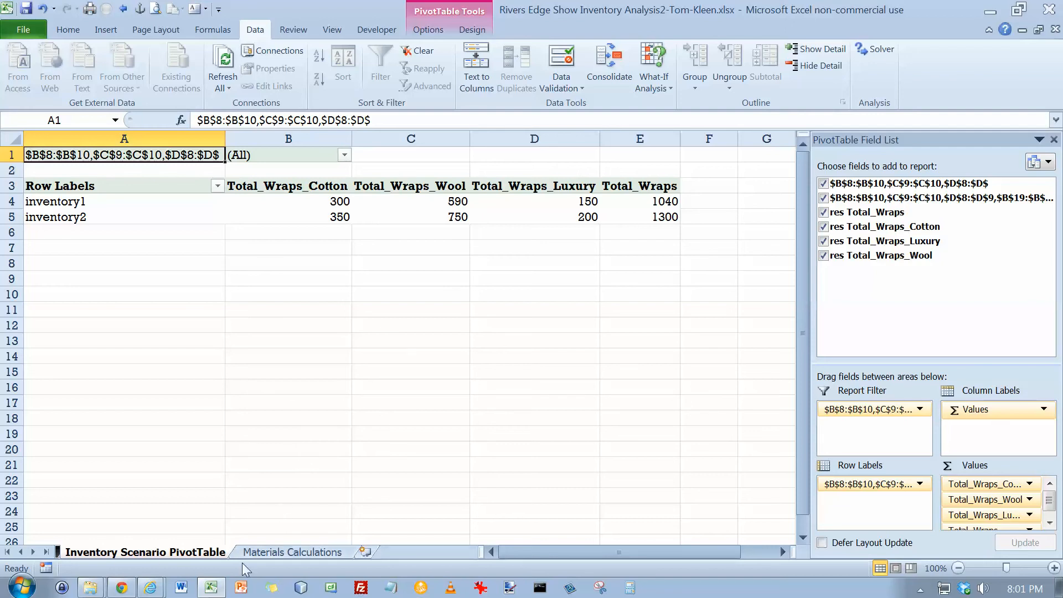
Widen the sheet tab area and make Show Inventory the active worksheet
left_click_drag(483, 550, 688, 549)
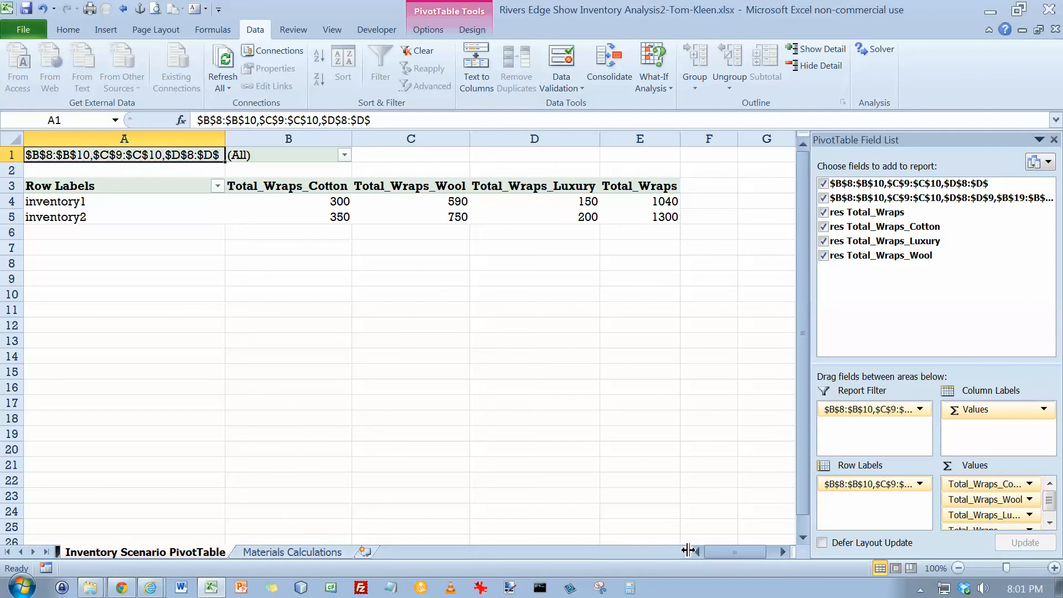
left_click(21, 553)
left_click(20, 552)
left_click(20, 553)
left_click(21, 552)
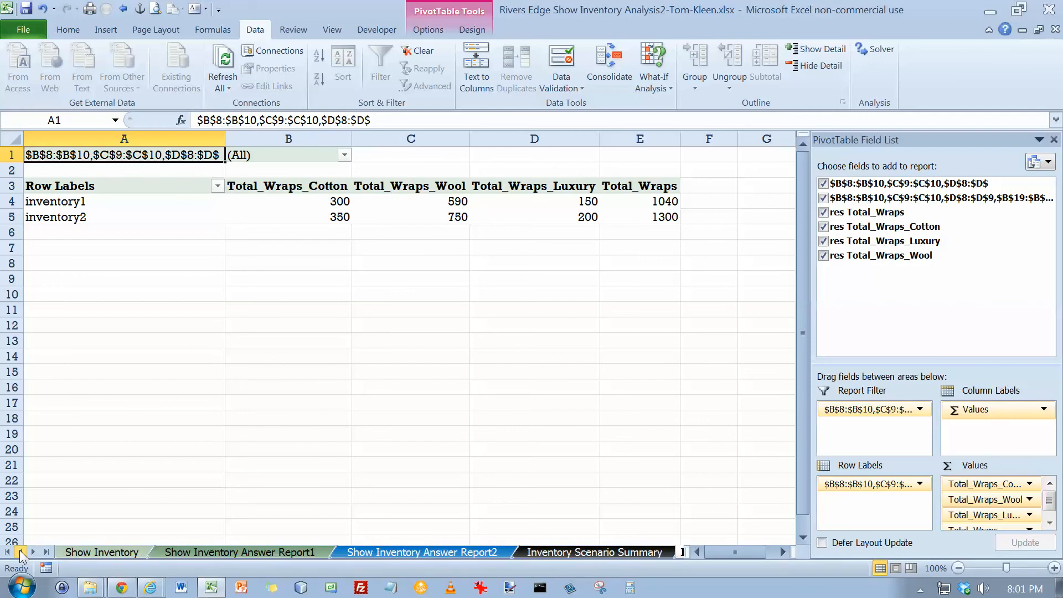
left_click(108, 553)
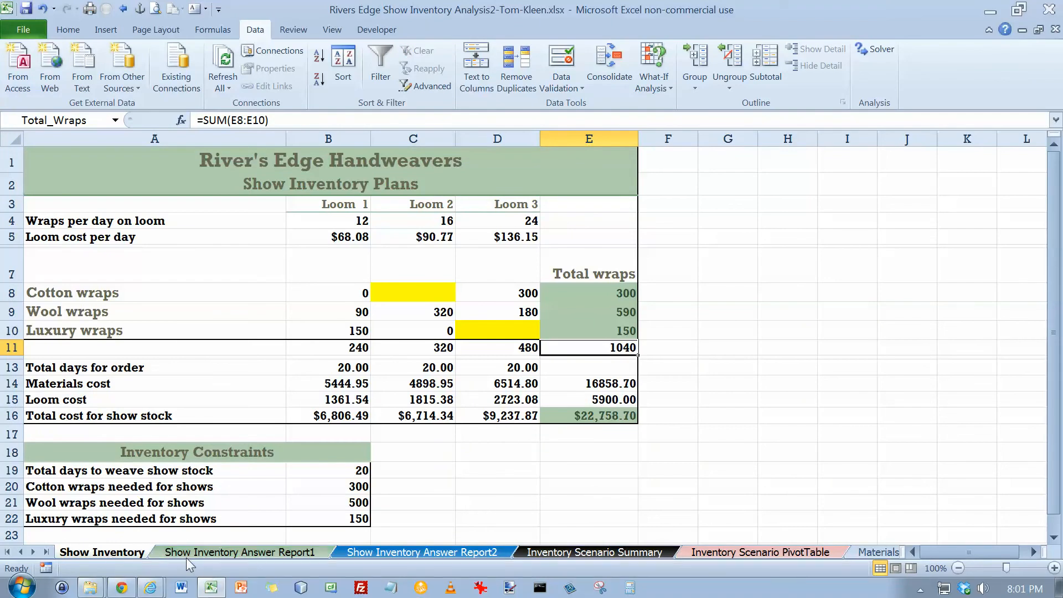
Inspect the workbook for hidden and personal information with all content categories included, review the results and remove nothing
left_click(27, 33)
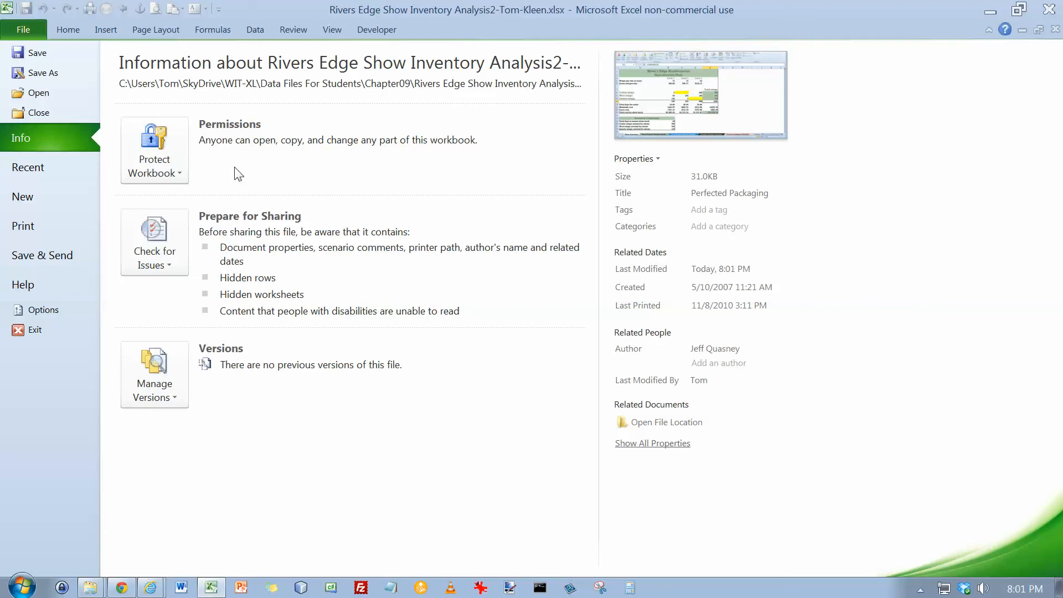
left_click(163, 233)
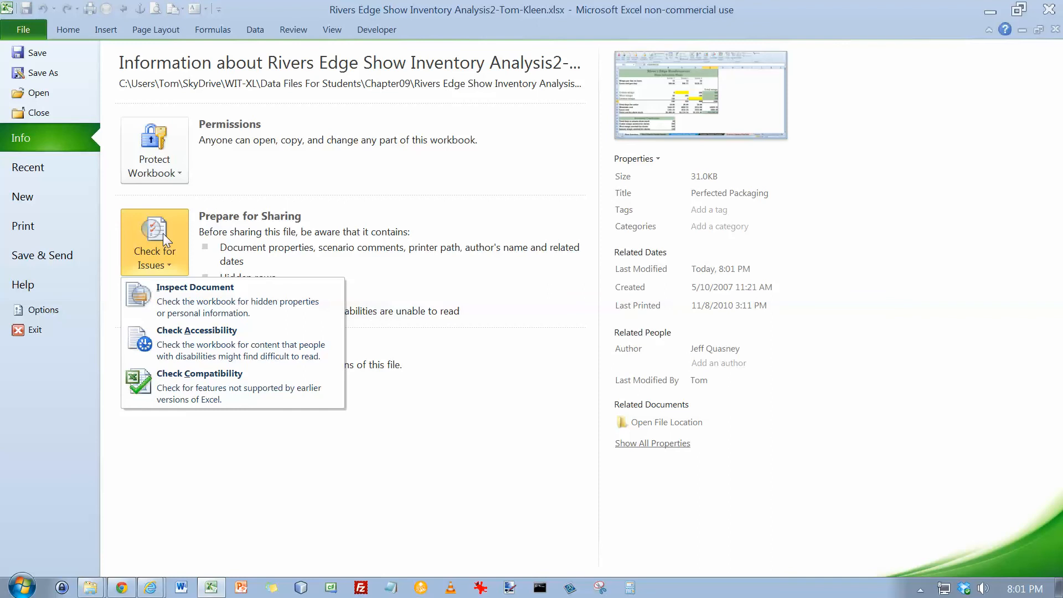
left_click(183, 293)
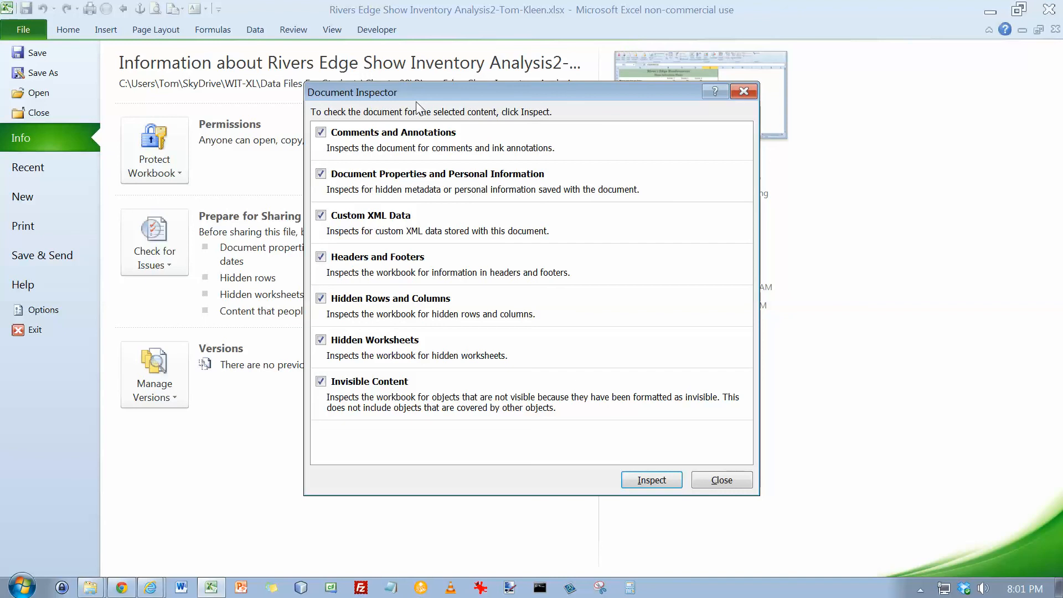
left_click(661, 482)
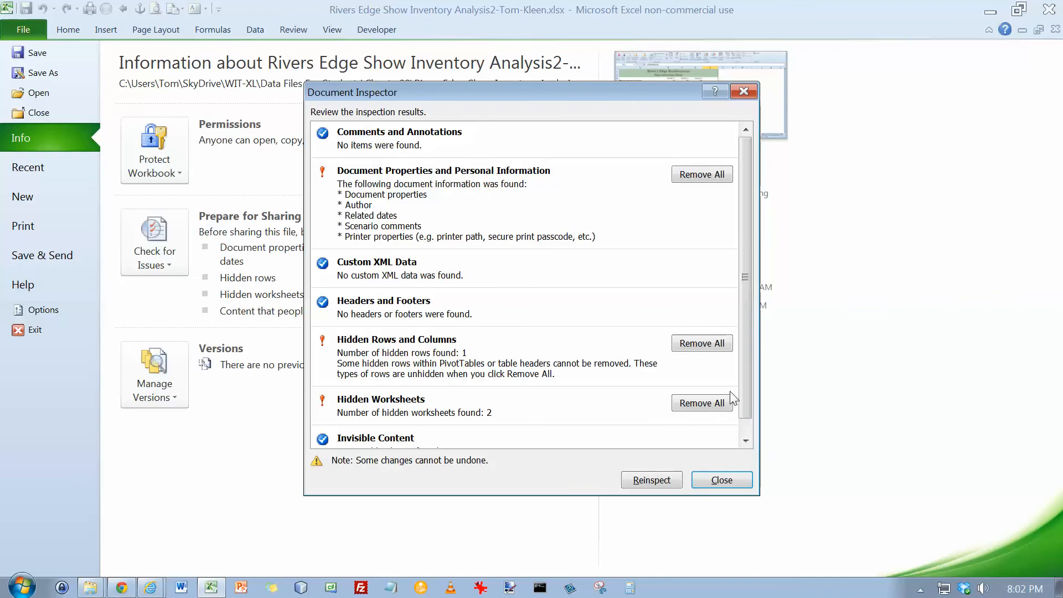
left_click_drag(750, 376, 750, 404)
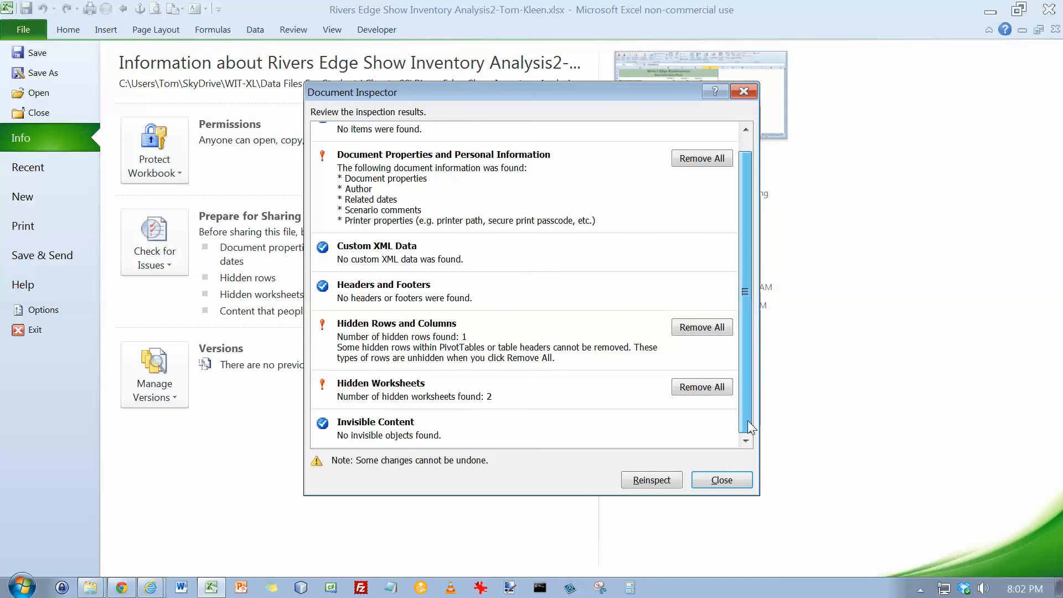
left_click(718, 481)
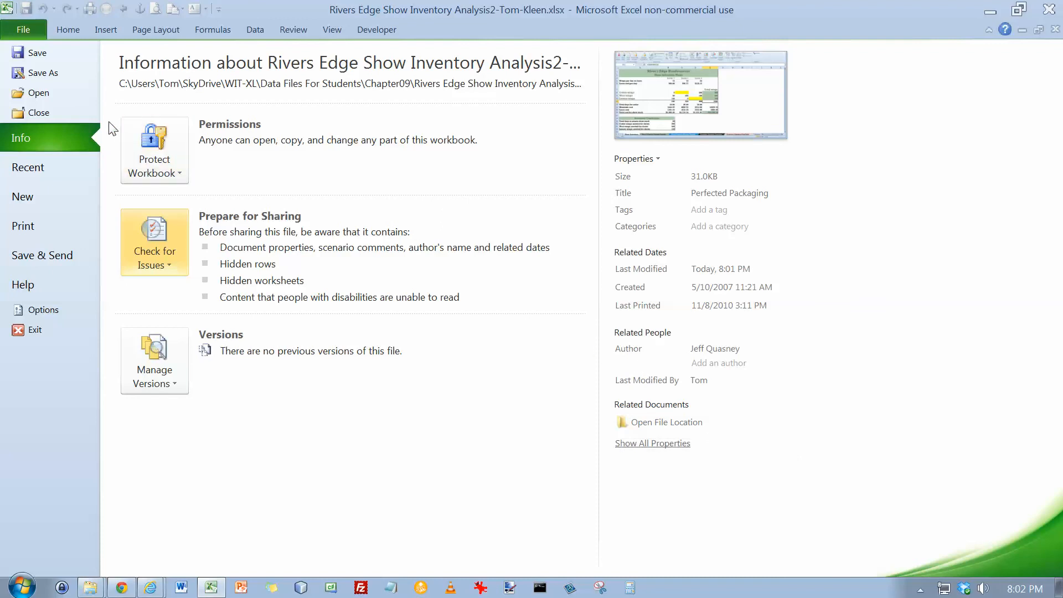
Save a copy of the workbook as an Excel 97-2003 Workbook (*.xls) under the same name, reviewing the compatibility issues before continuing
left_click(43, 73)
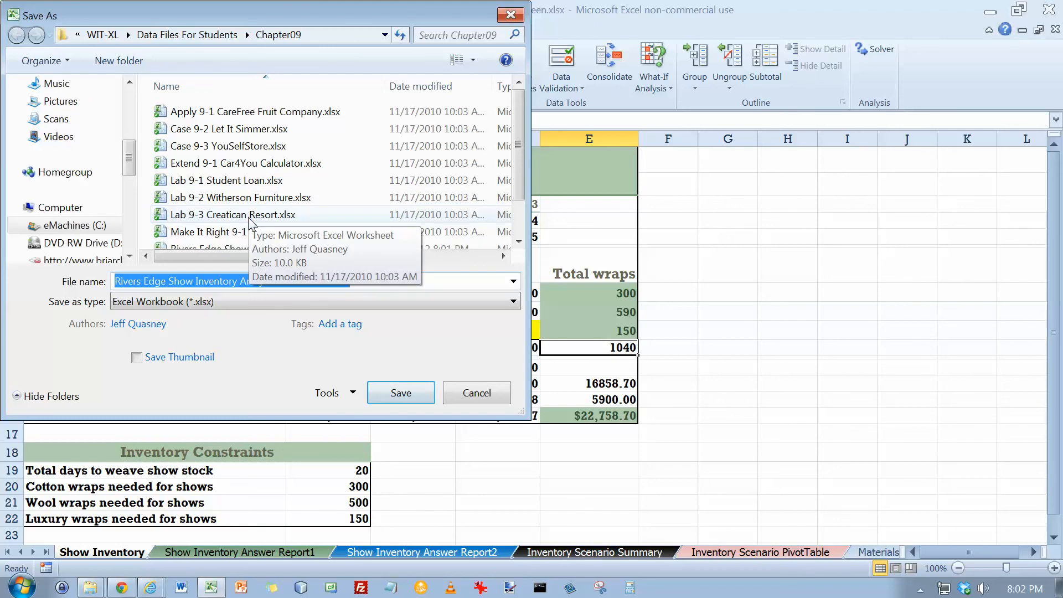
left_click(514, 301)
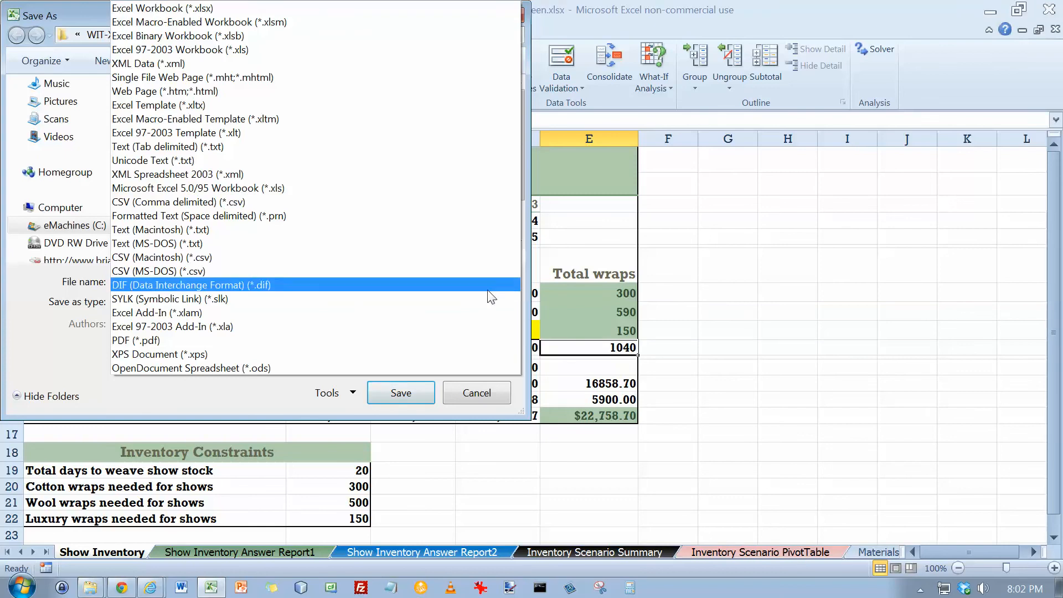
left_click(206, 50)
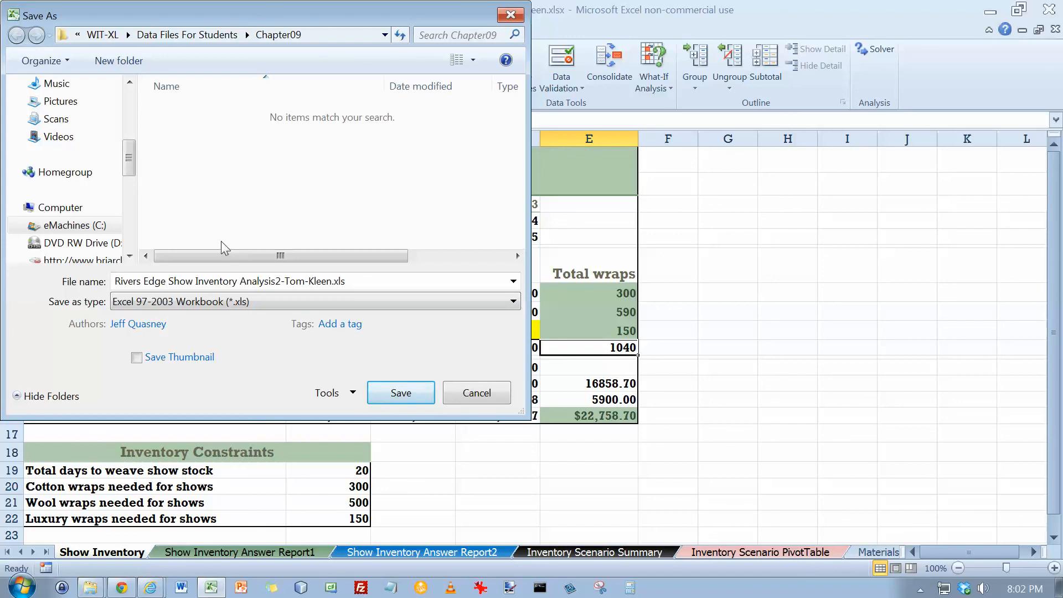
left_click(401, 393)
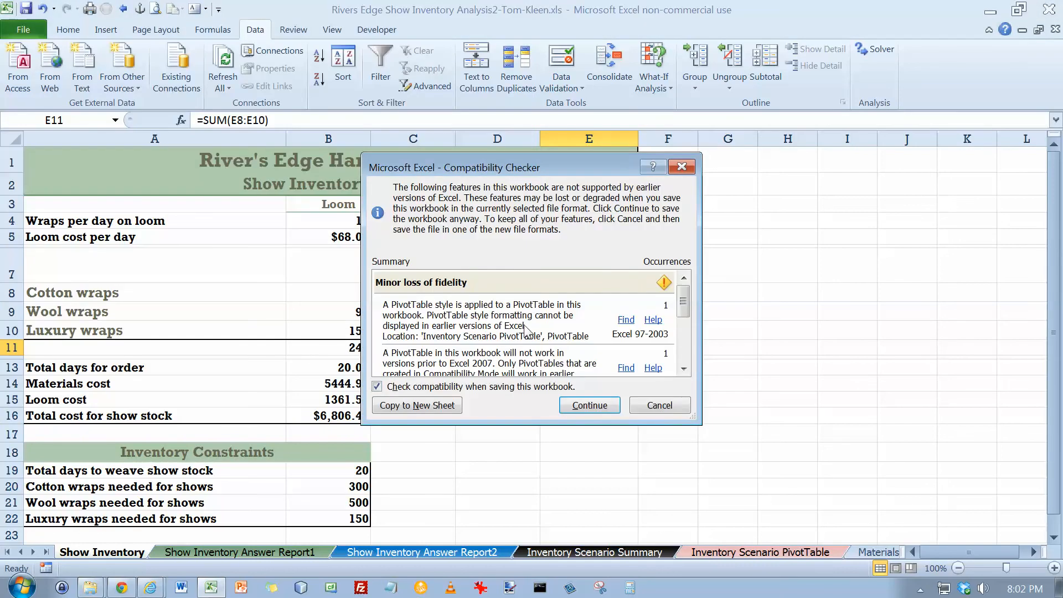
left_click_drag(693, 421, 806, 530)
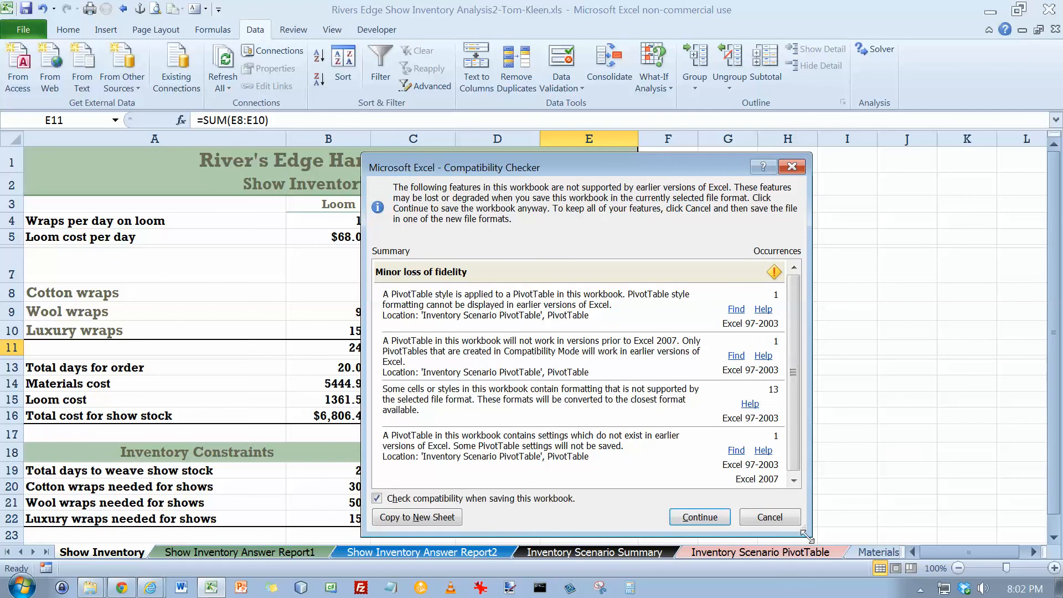
left_click_drag(558, 165, 478, 69)
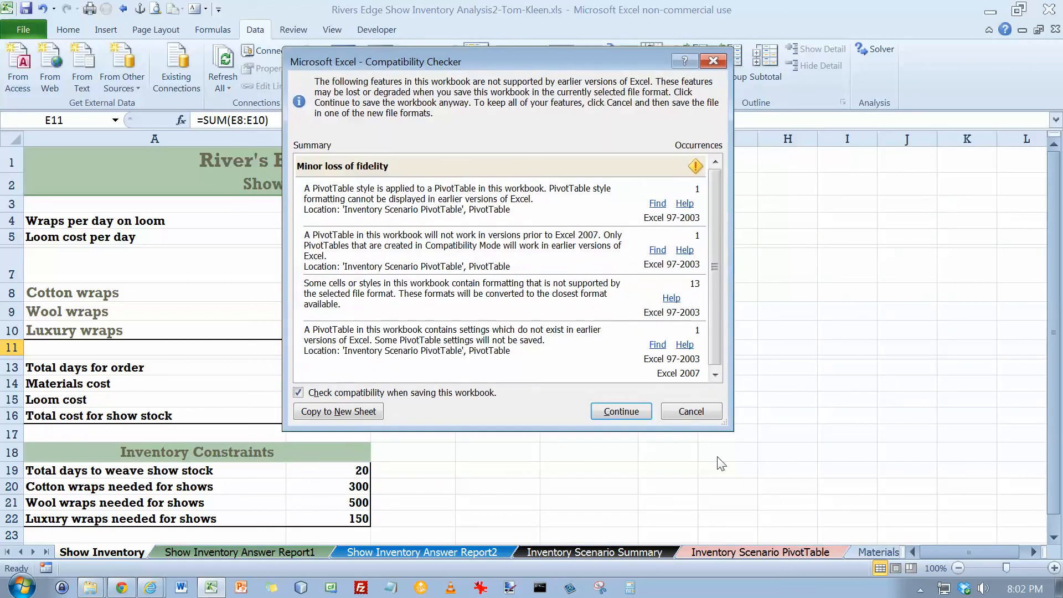
left_click_drag(730, 439, 765, 483)
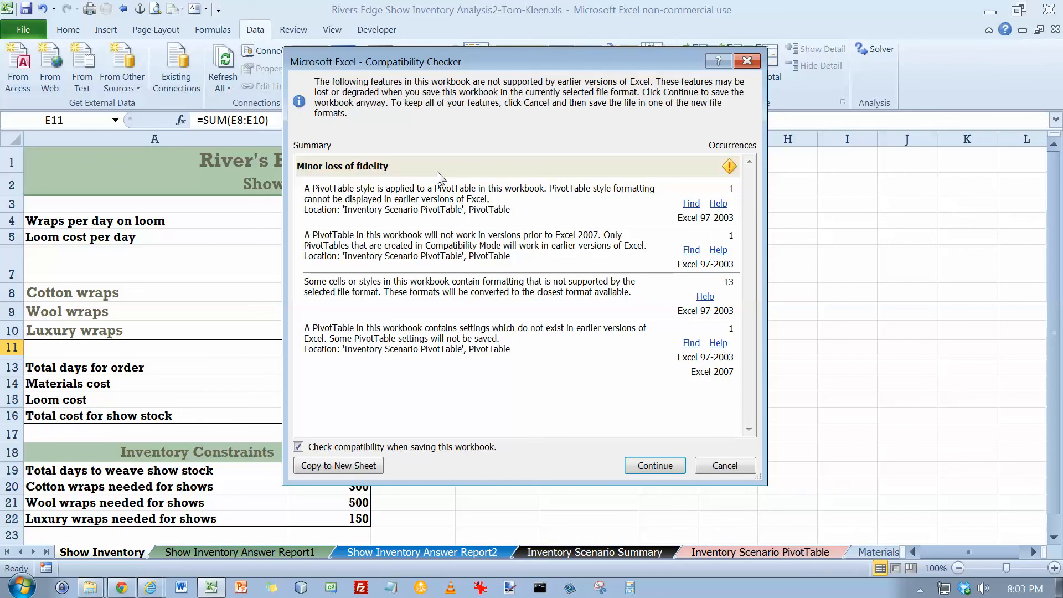
left_click(655, 465)
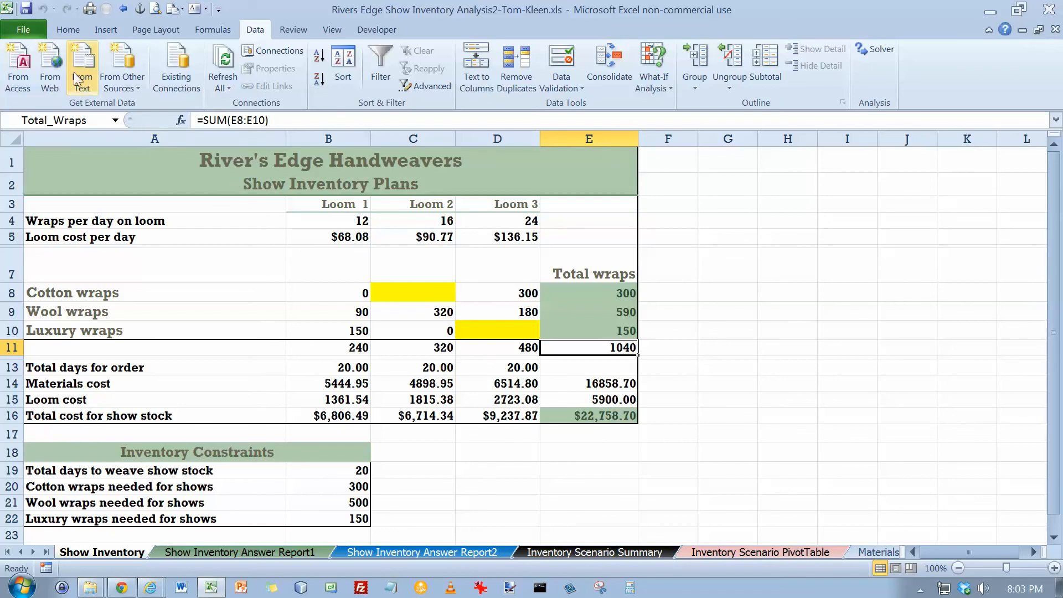
Mark the Excel 97-2003 workbook as final and save it despite the compatibility issues
left_click(31, 28)
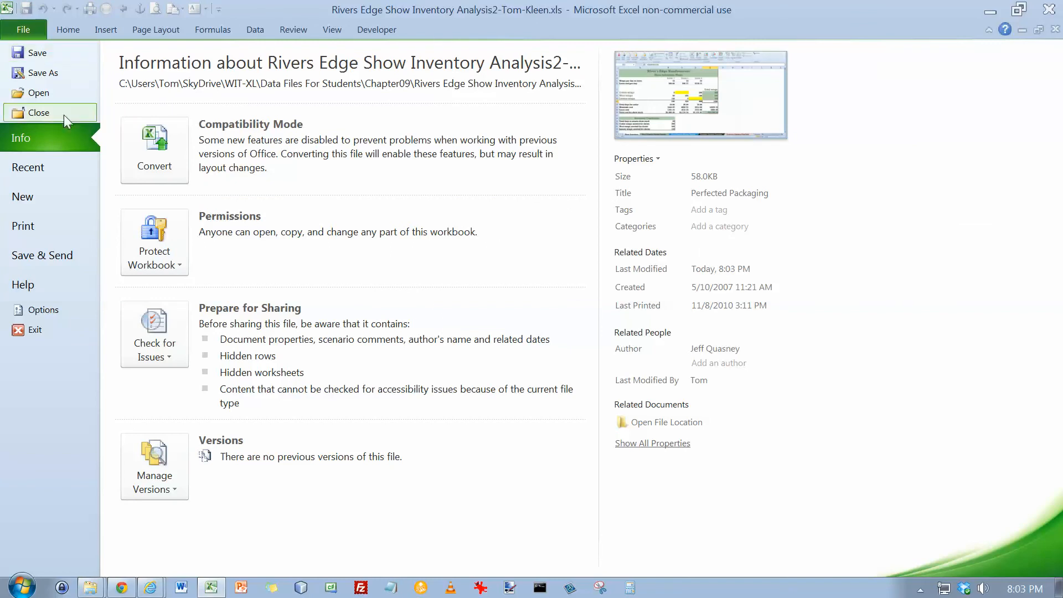
left_click(150, 252)
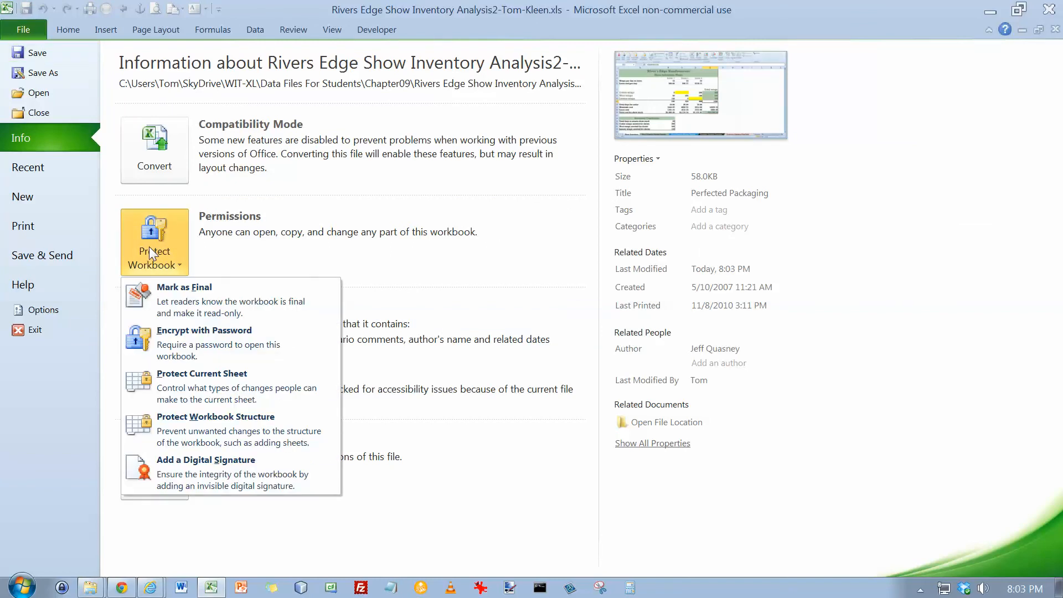
left_click(174, 300)
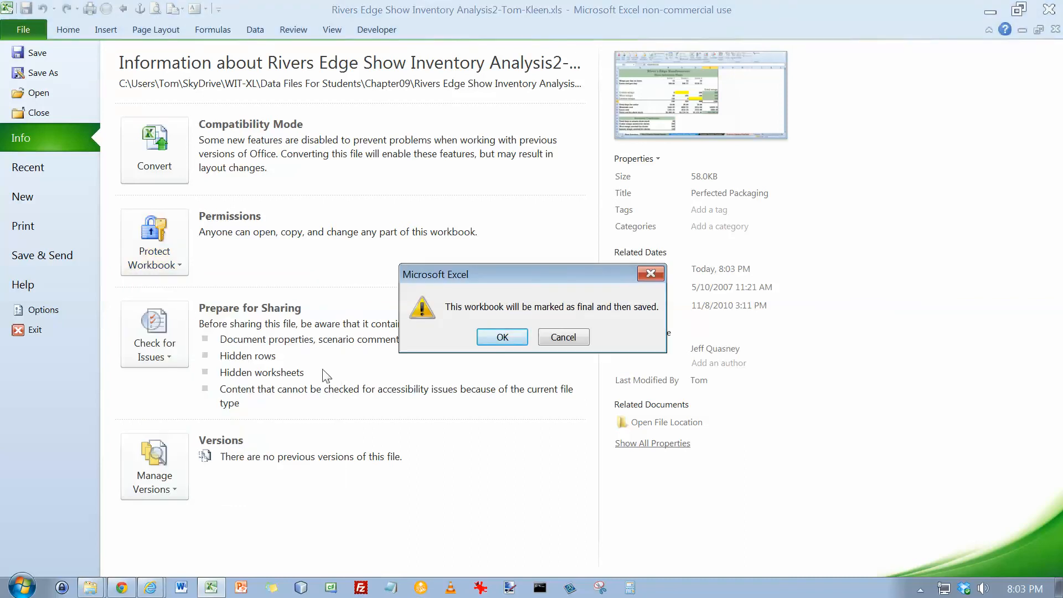
left_click(502, 338)
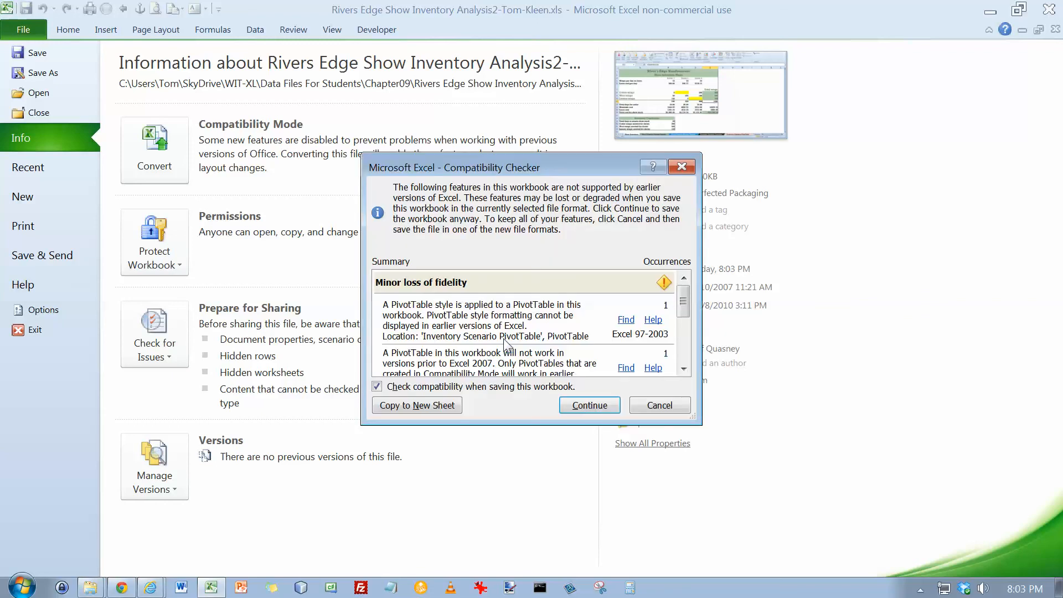
left_click(589, 406)
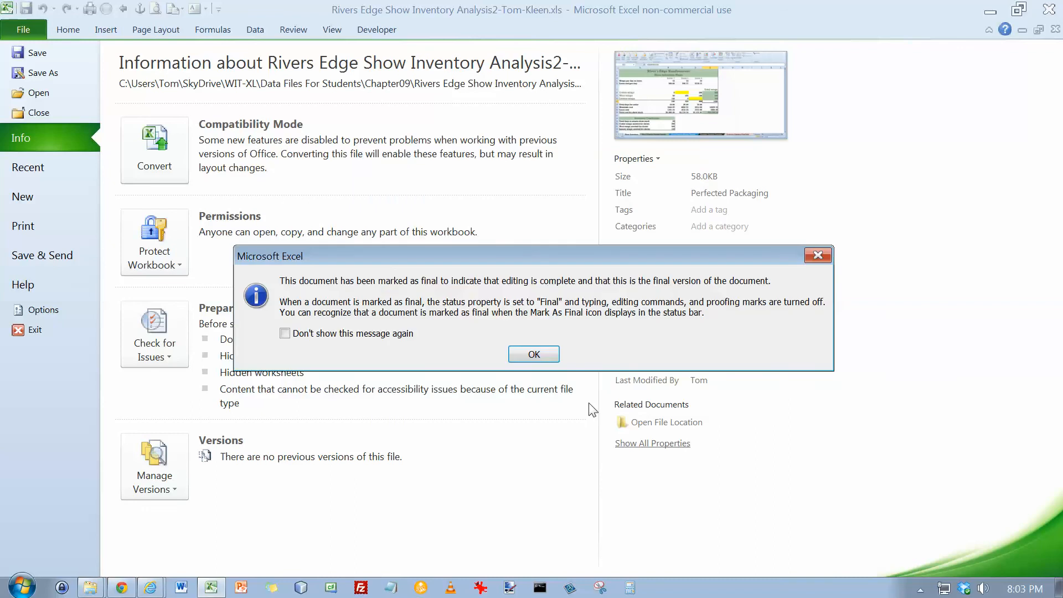
left_click(535, 355)
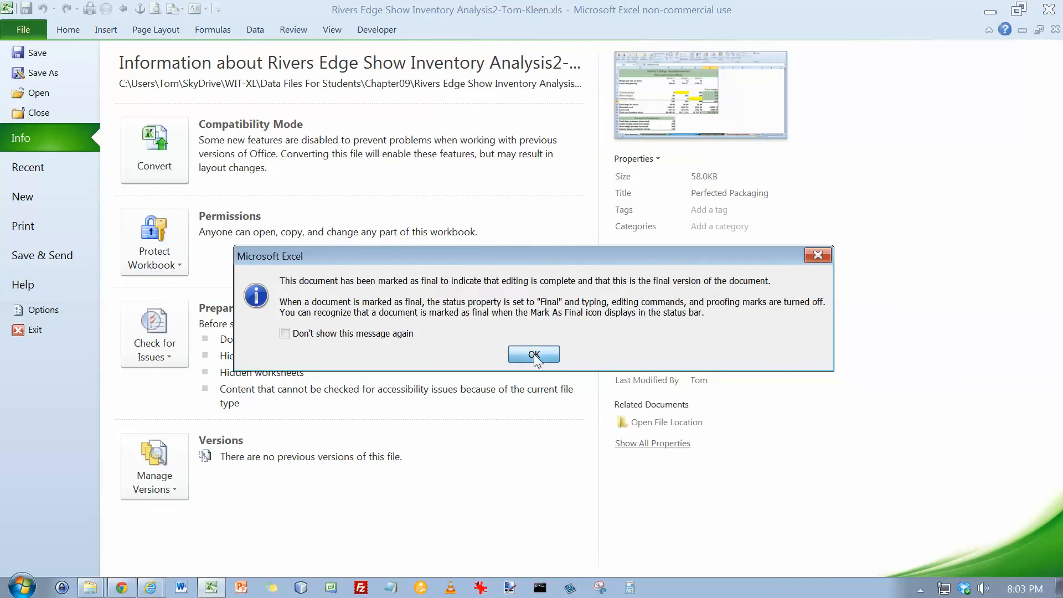